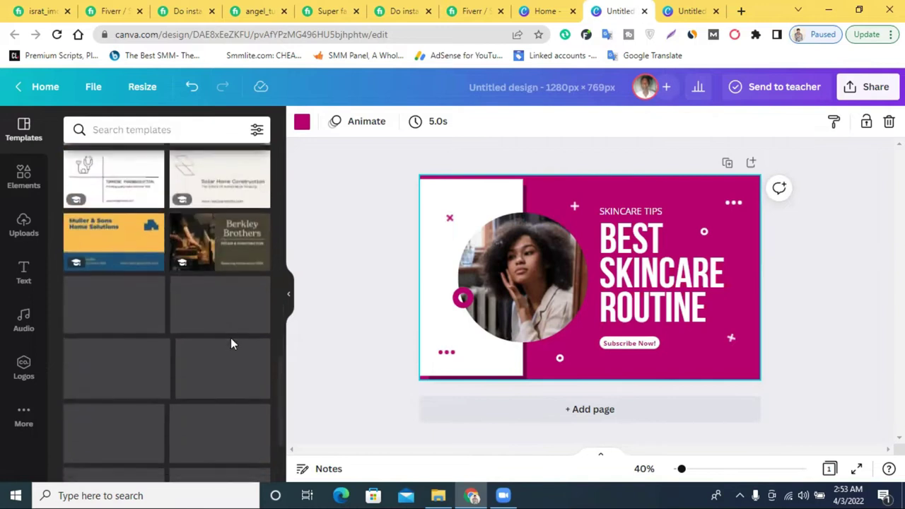
Step: Apply the company-name page of the Black and Yellow Creative Human Resource Development Business Card template to the design
scroll(237, 324, "down", 4)
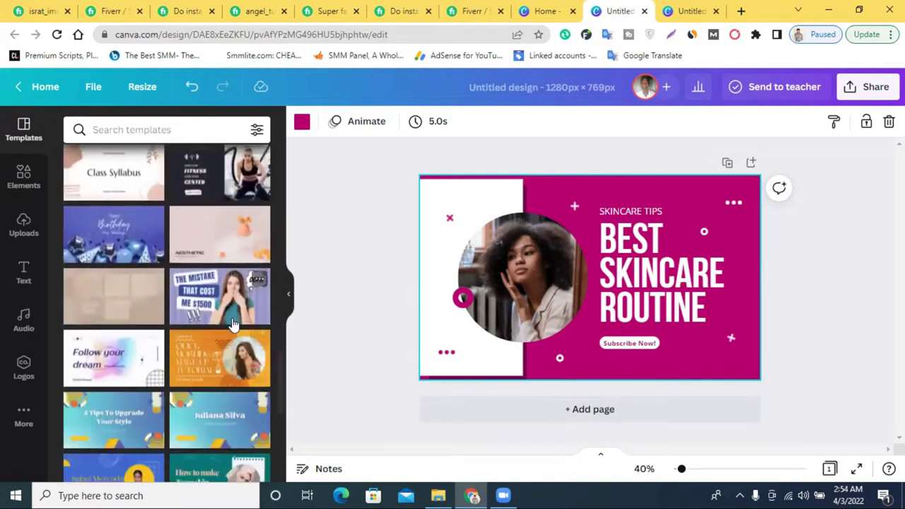
scroll(233, 324, "down", 3)
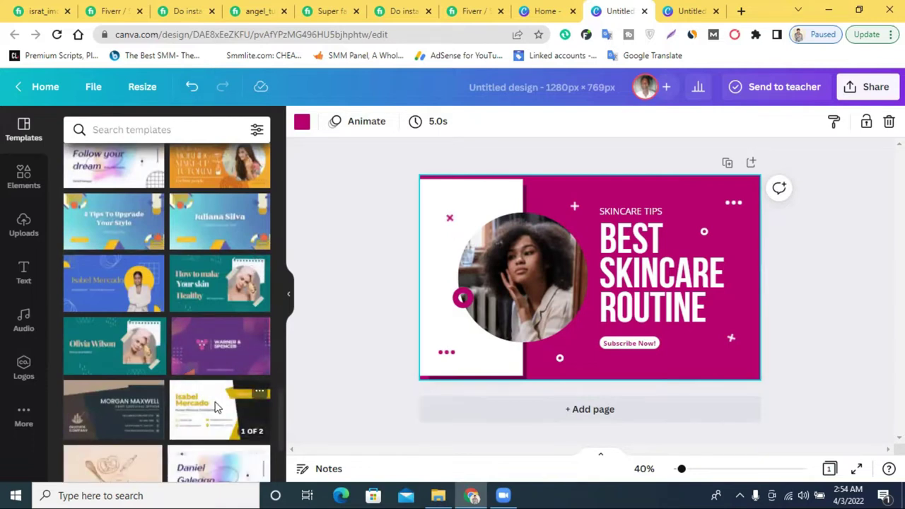
left_click(217, 408)
left_click(239, 297)
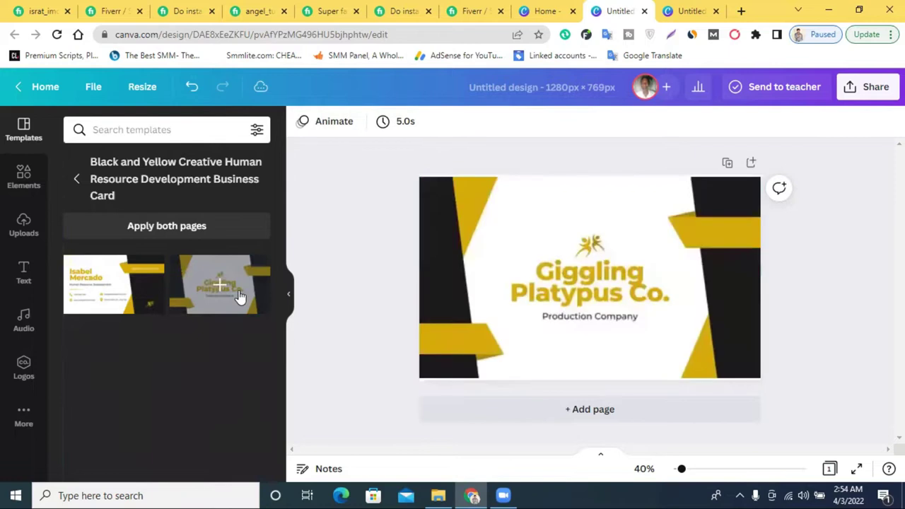
Step: Apply the portrait page of the Grey Black and White Minimalist General Manager Business Card template to the design
left_click(78, 178)
scroll(243, 342, "down", 3)
scroll(241, 343, "down", 3)
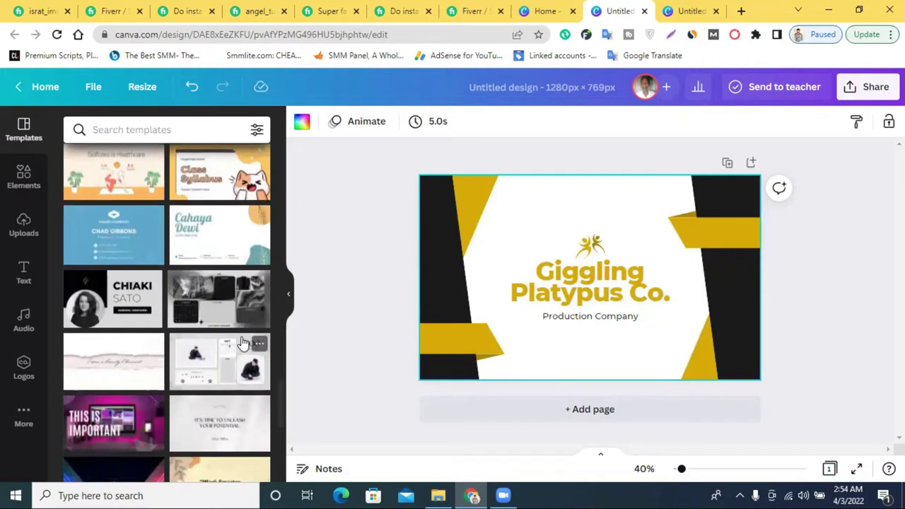
left_click(122, 293)
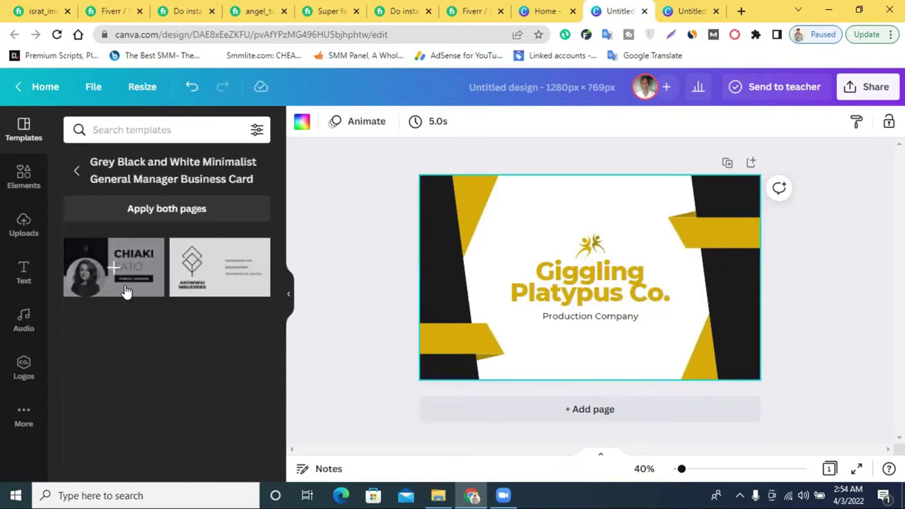
left_click(126, 291)
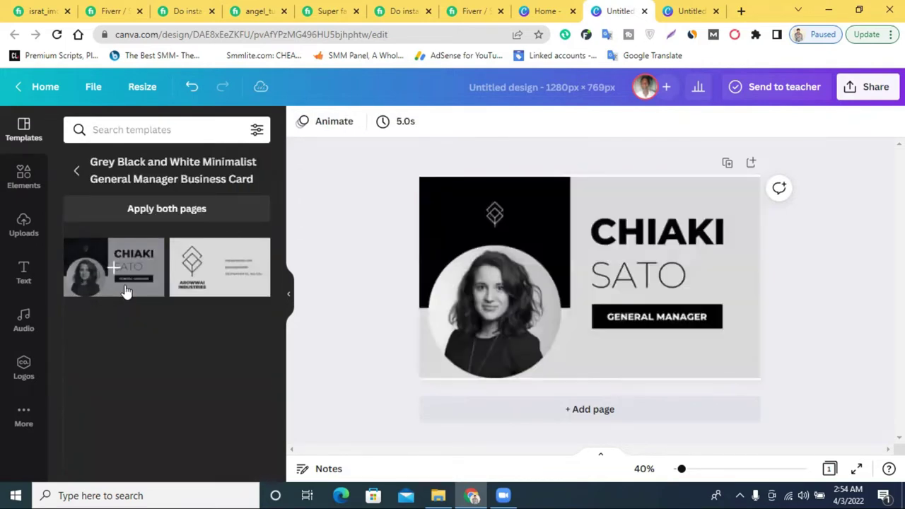
Step: Copy the bold first-name heading from the business card and paste it into the other design with the rainbow gradient background
left_click(645, 241)
right_click(640, 237)
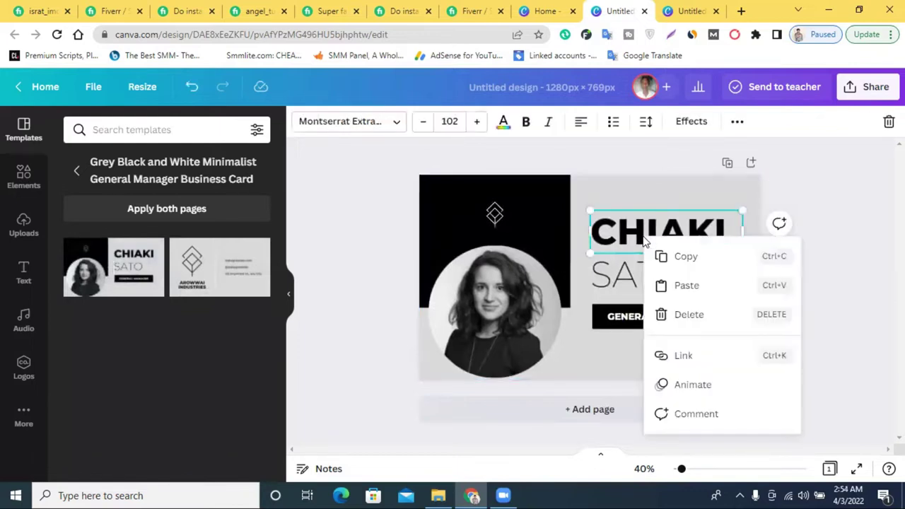
left_click(694, 258)
left_click(690, 11)
right_click(556, 215)
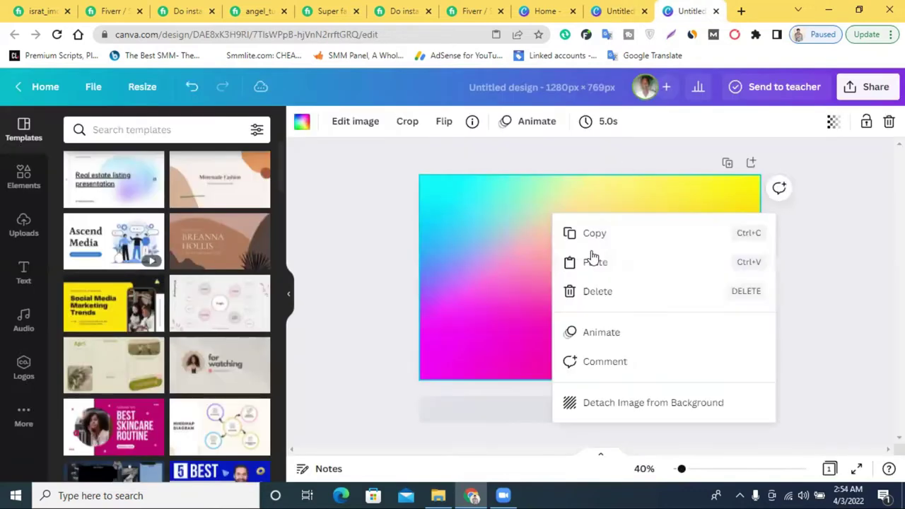
left_click(612, 262)
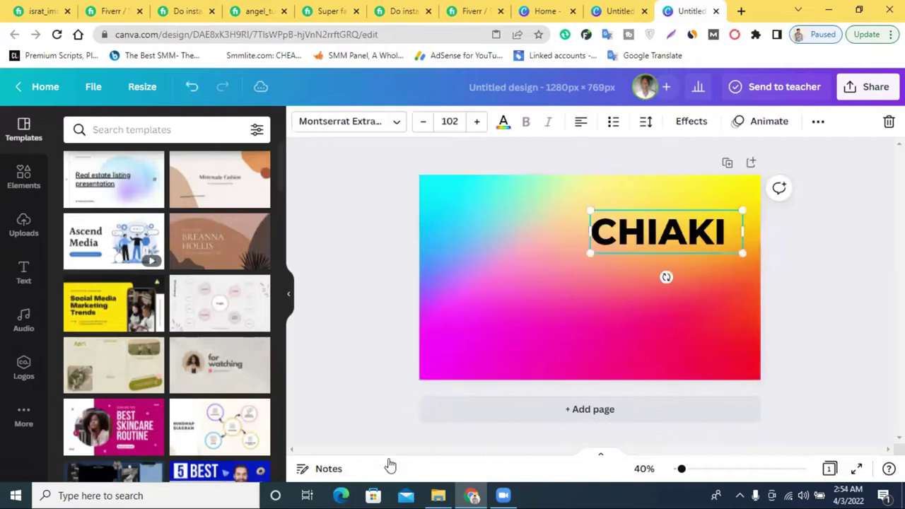
Step: Replace the pasted heading's text with INSTAGRAM on a single line and place it near the canvas's upper-left corner
left_click_drag(675, 226, 557, 221)
double_click(558, 223)
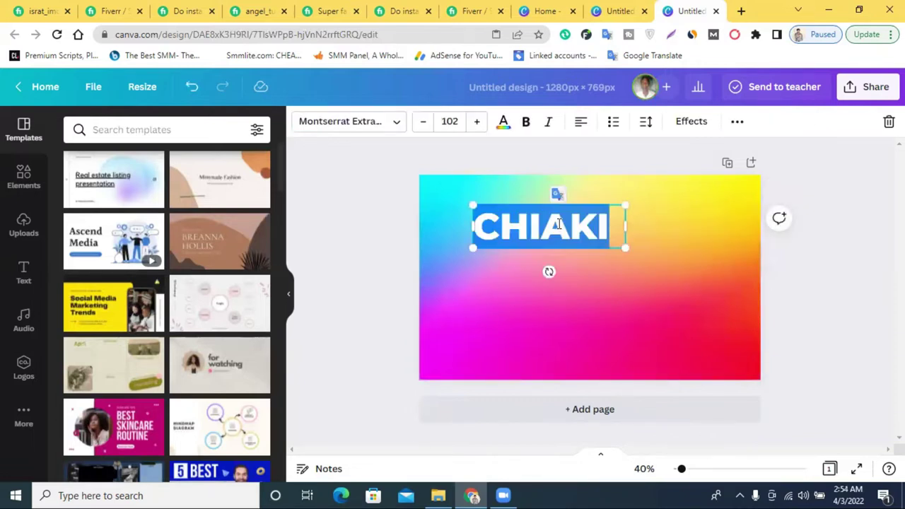
type("IN")
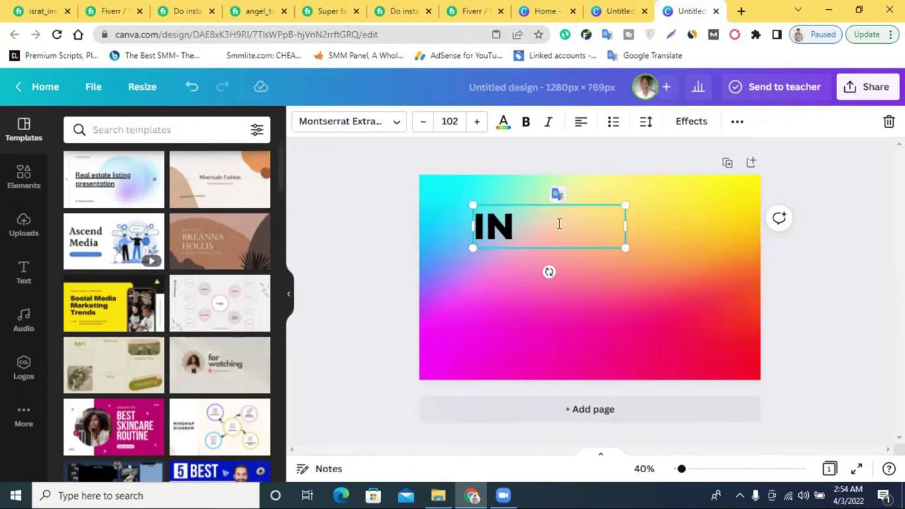
type("STAGRAM")
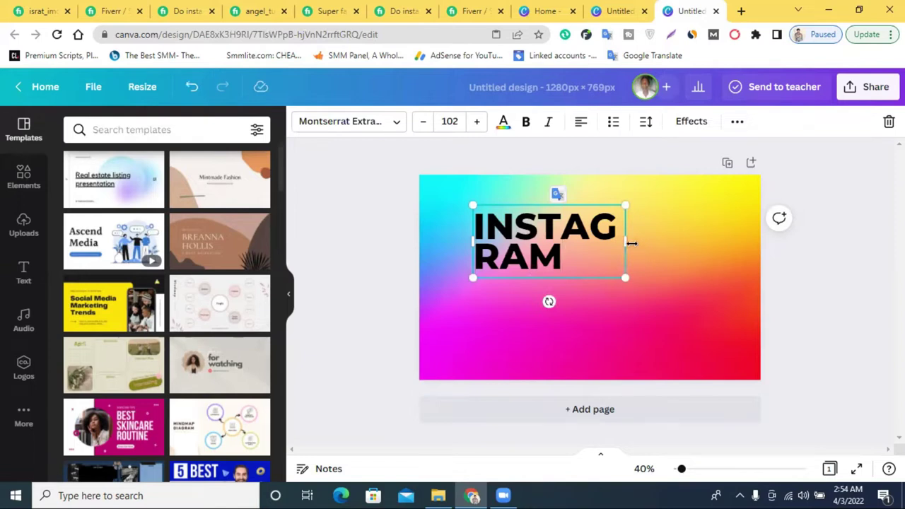
left_click_drag(674, 244, 767, 242)
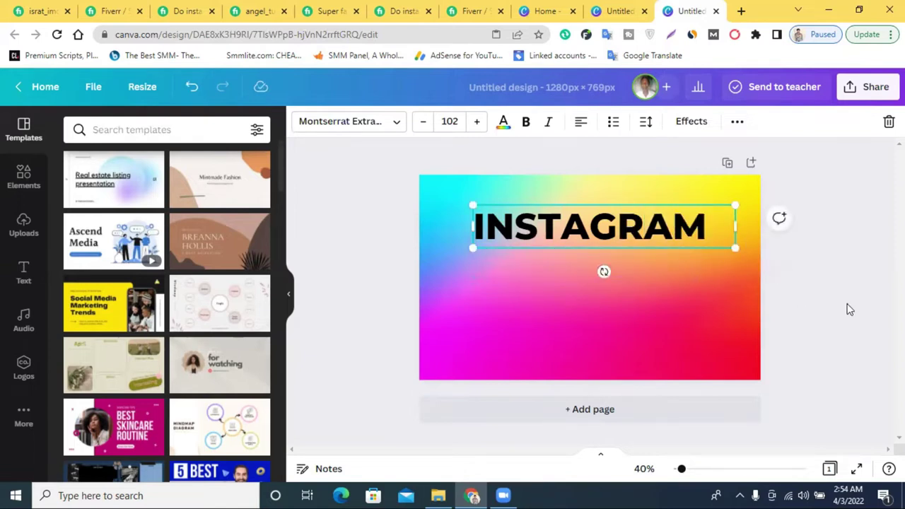
left_click(848, 308)
left_click_drag(620, 242, 579, 233)
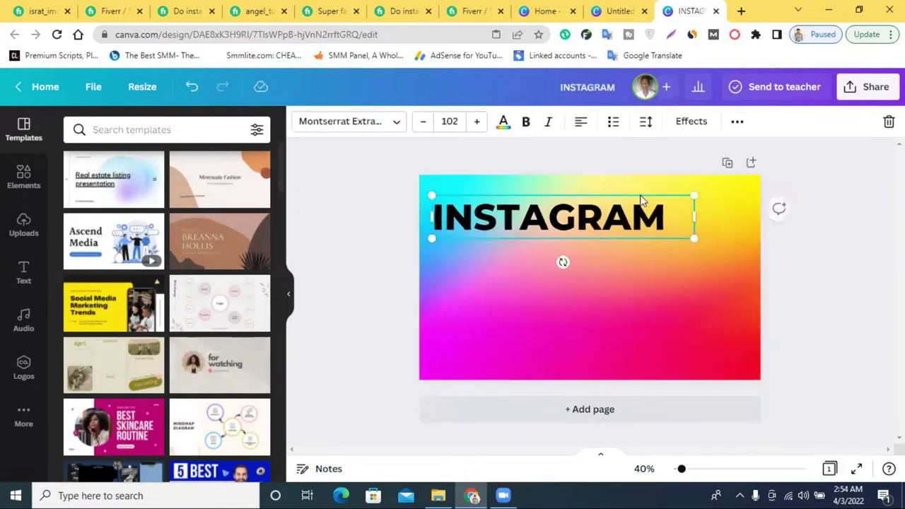
Step: Set the INSTAGRAM heading's letter spacing to -33 and narrow its text box to fit the word more closely
left_click(645, 123)
left_click_drag(685, 183, 682, 182)
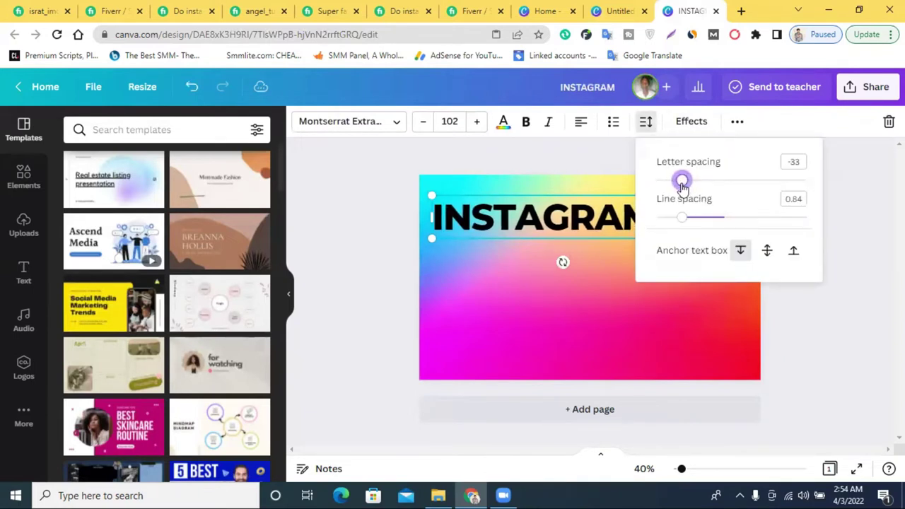
left_click(368, 424)
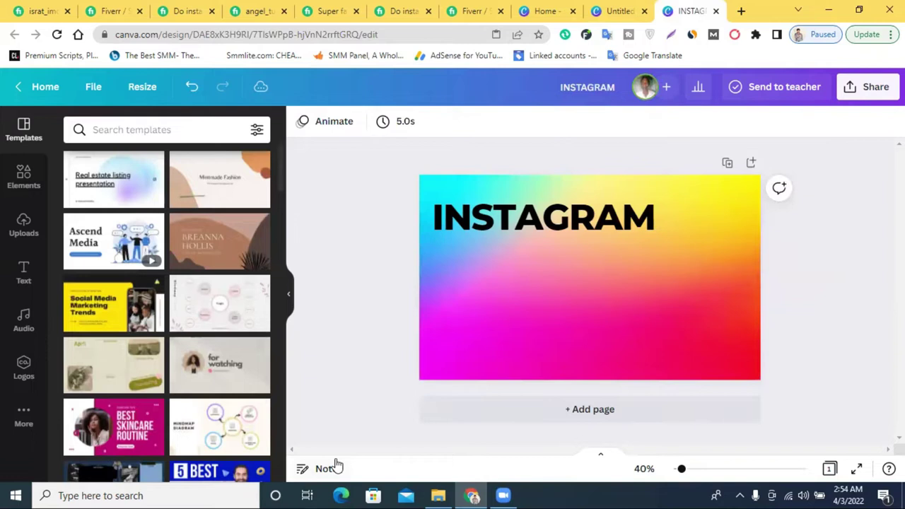
left_click(582, 221)
left_click_drag(697, 215, 673, 216)
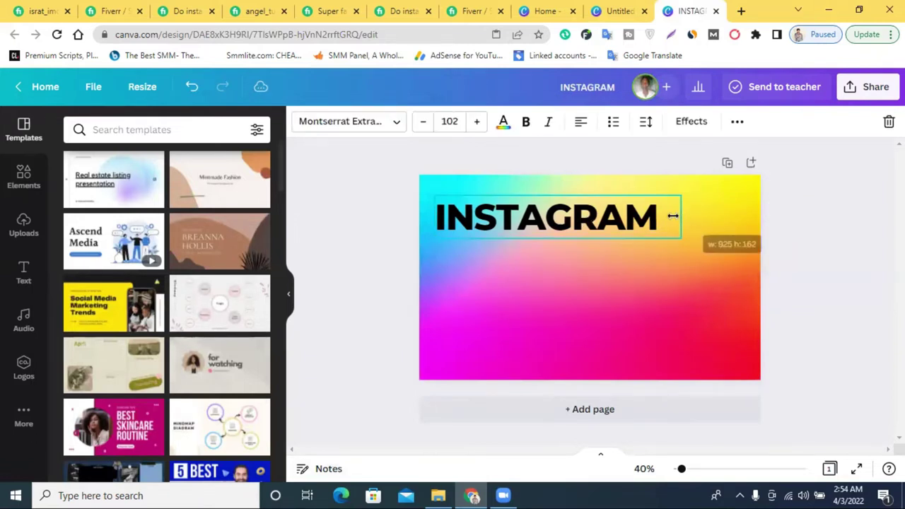
Step: Apply the Splice text effect to the INSTAGRAM heading with an offset of 10 and white as the effect color
left_click(691, 122)
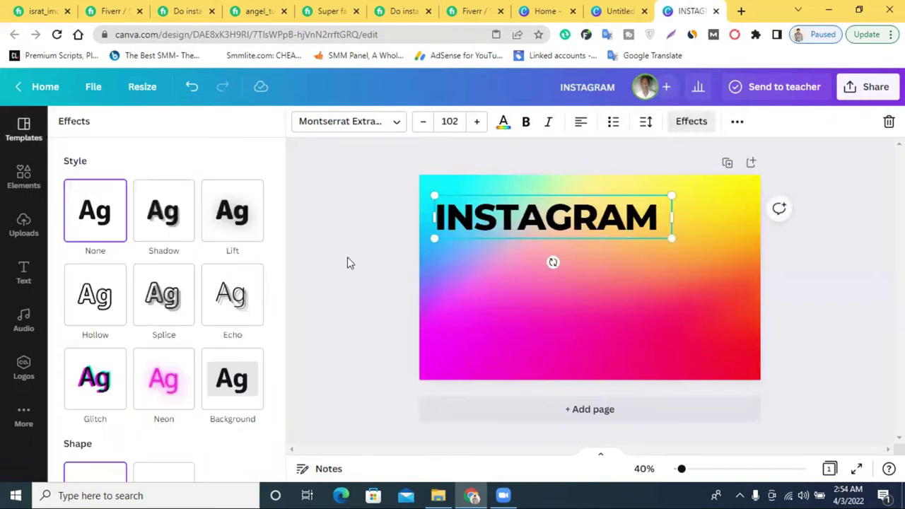
left_click(171, 310)
left_click_drag(158, 418, 82, 417)
scroll(244, 402, "down", 2)
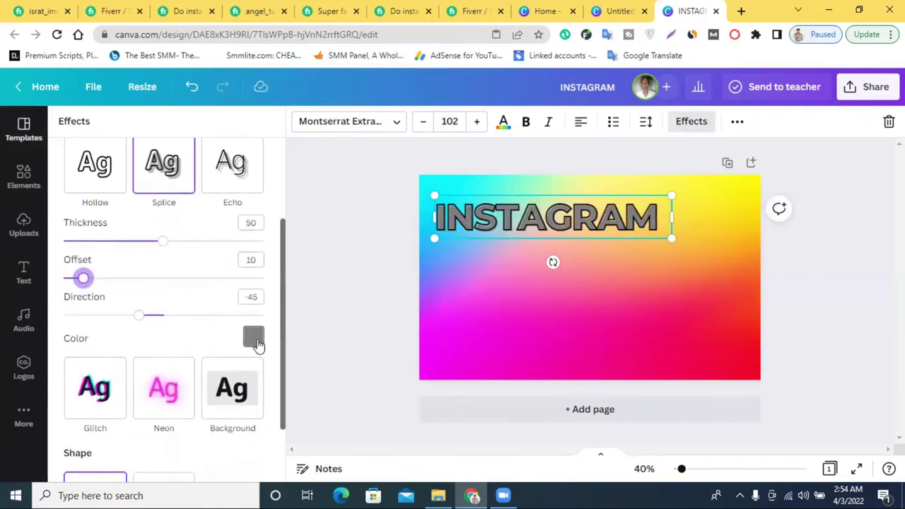
left_click(254, 337)
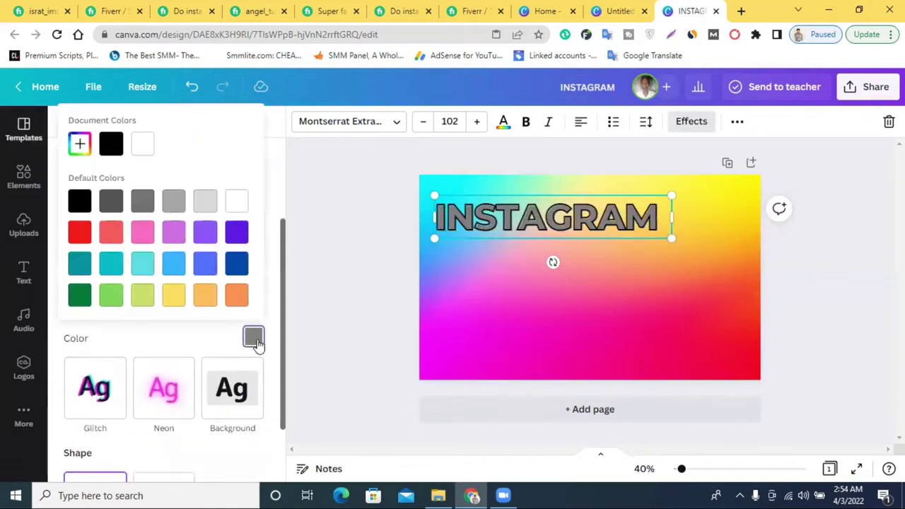
left_click(248, 207)
left_click(78, 200)
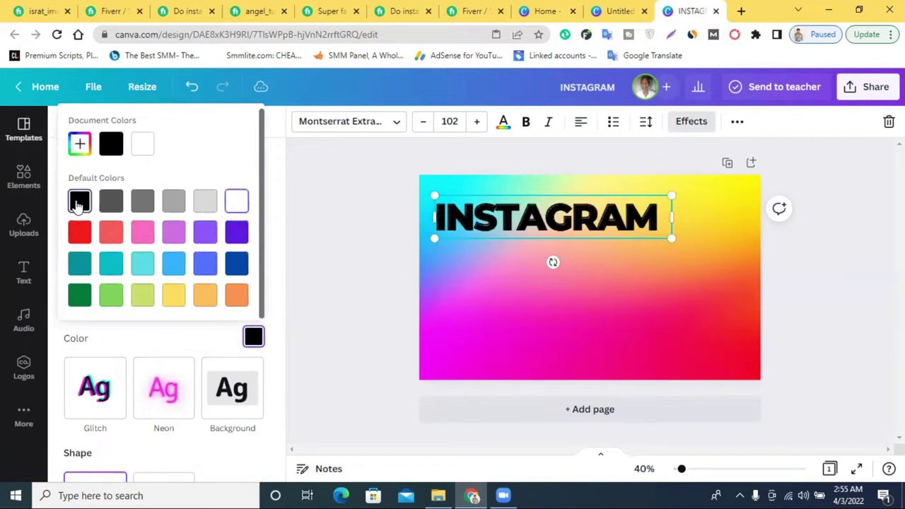
left_click(239, 203)
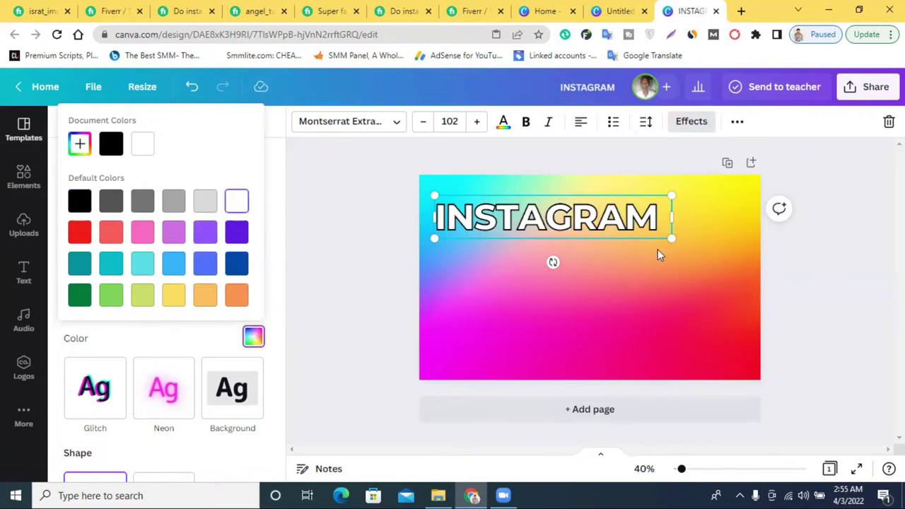
Step: Switch to the open Fiverr pages and examine how the Instagram promotion gig thumbnails style and arrange their text
left_click(410, 9)
left_click(328, 10)
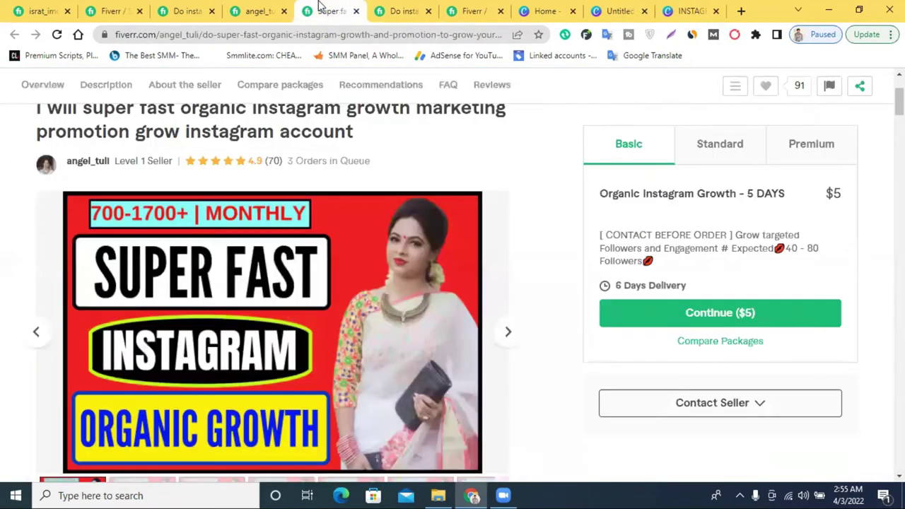
left_click(246, 7)
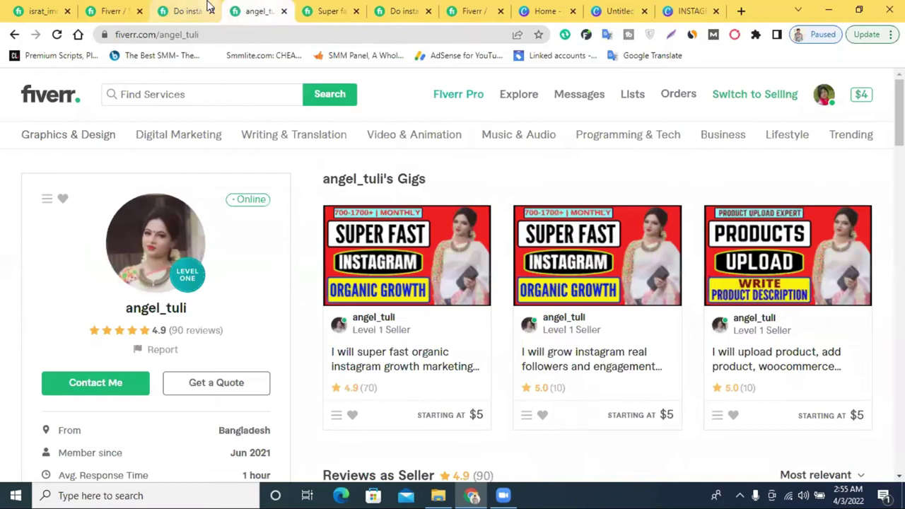
left_click(208, 6)
left_click(106, 10)
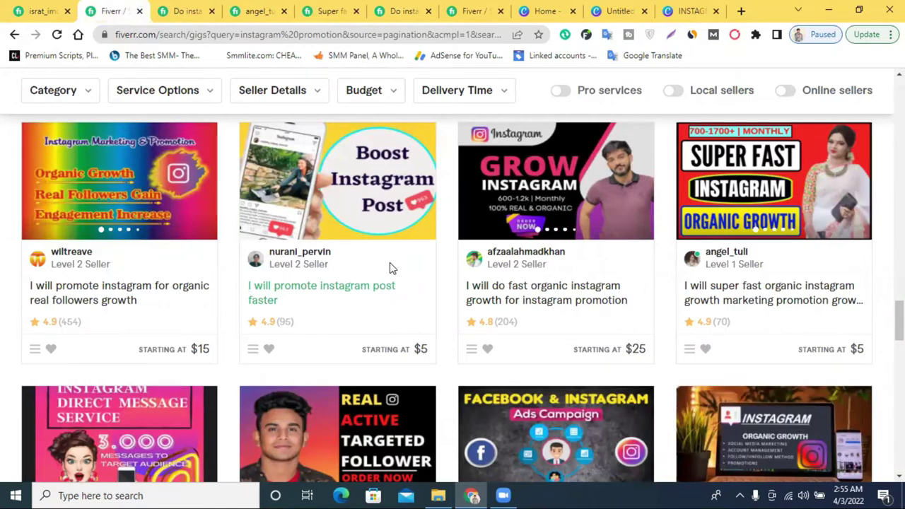
scroll(390, 267, "down", 10)
scroll(478, 315, "up", 3)
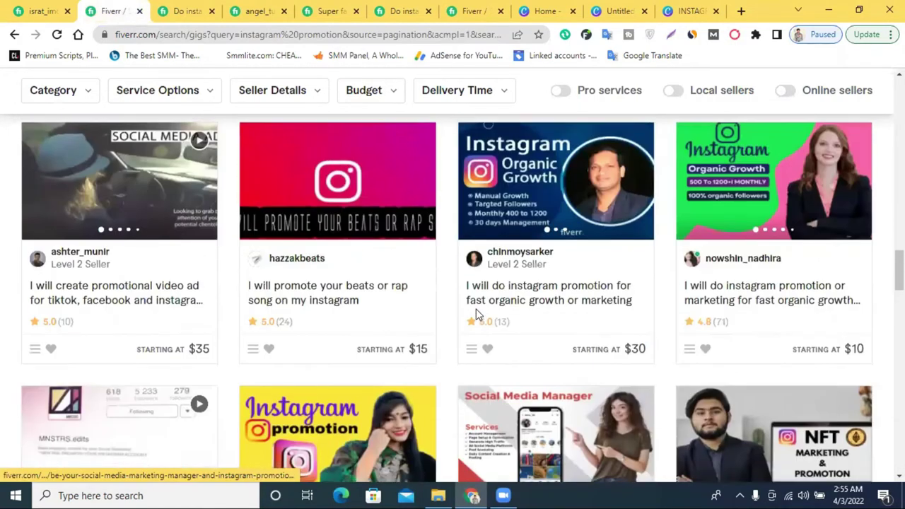
scroll(585, 305, "down", 2)
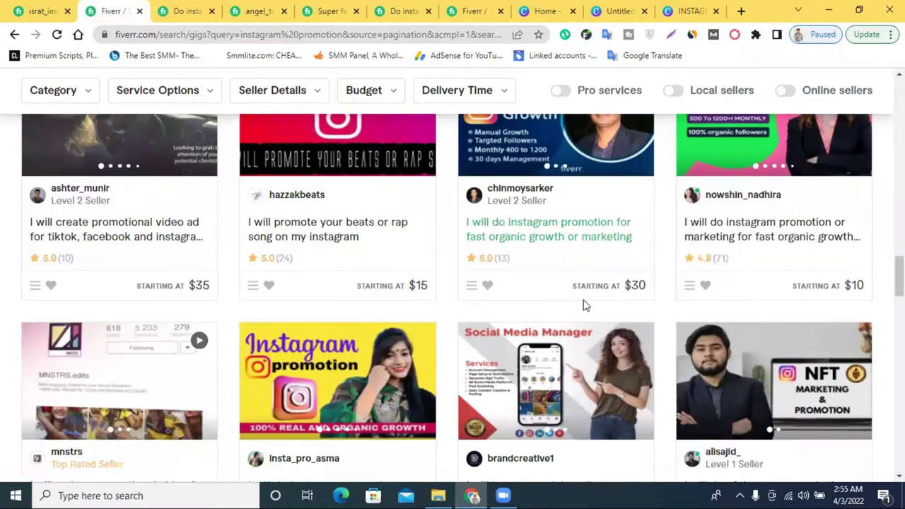
scroll(584, 305, "up", 5)
scroll(584, 306, "up", 6)
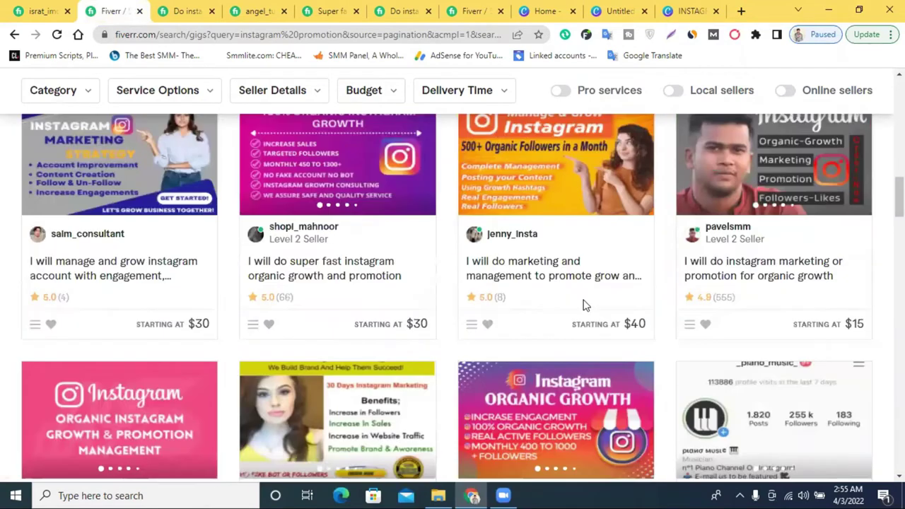
scroll(583, 306, "down", 3)
scroll(584, 304, "down", 1)
scroll(584, 303, "up", 3)
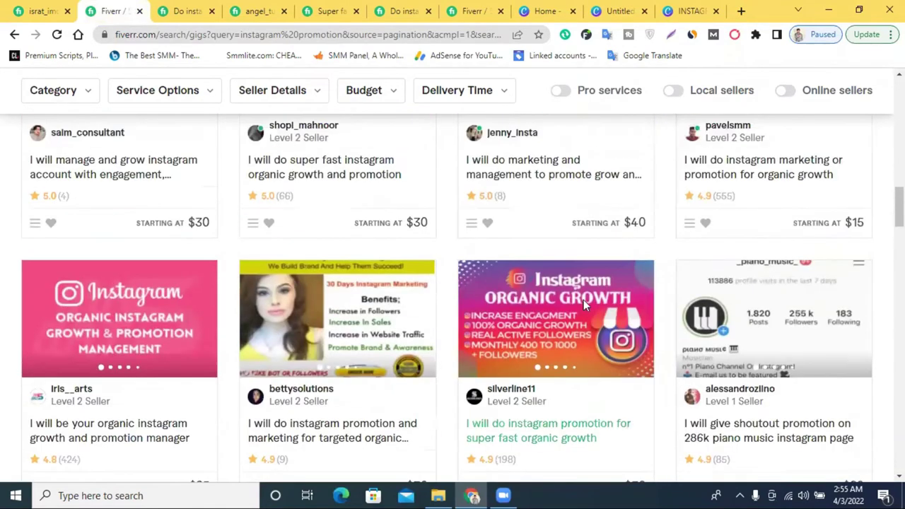
Step: Return to the Canva gradient design and set the INSTAGRAM heading's Splice thickness to 72
left_click(683, 9)
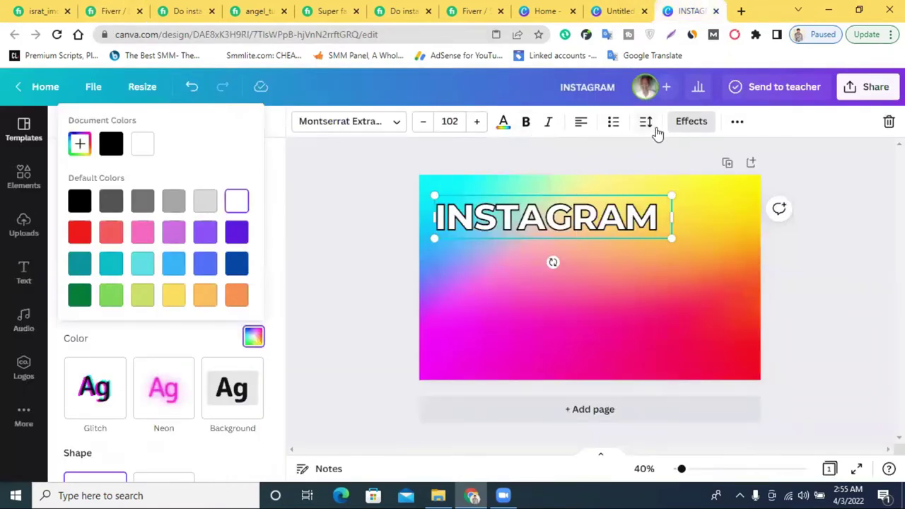
left_click(692, 123)
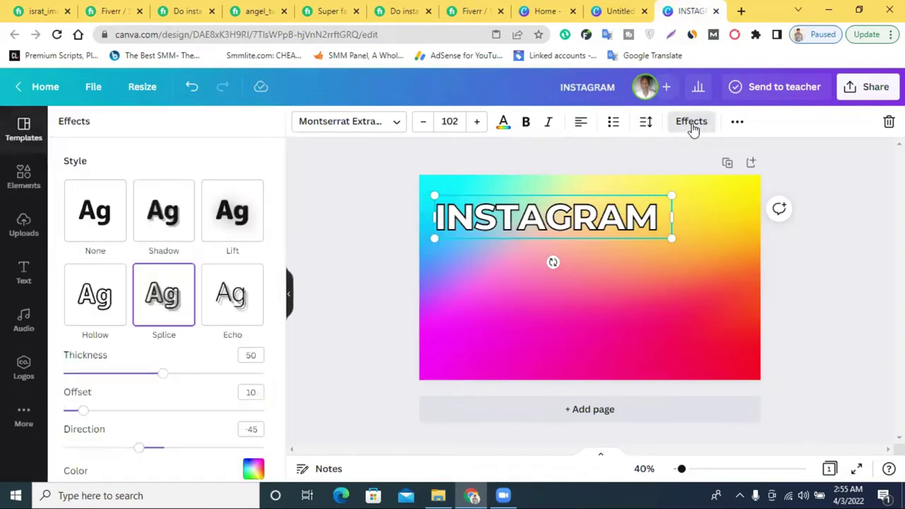
left_click_drag(170, 376, 210, 376)
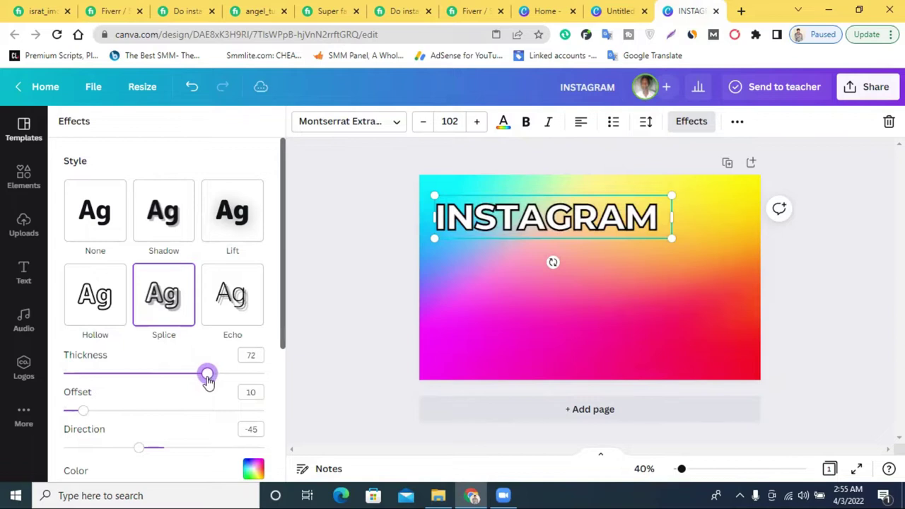
left_click(849, 322)
Step: Center the INSTAGRAM heading horizontally near the canvas's upper edge and enlarge it to font size 109
left_click_drag(608, 219, 561, 209)
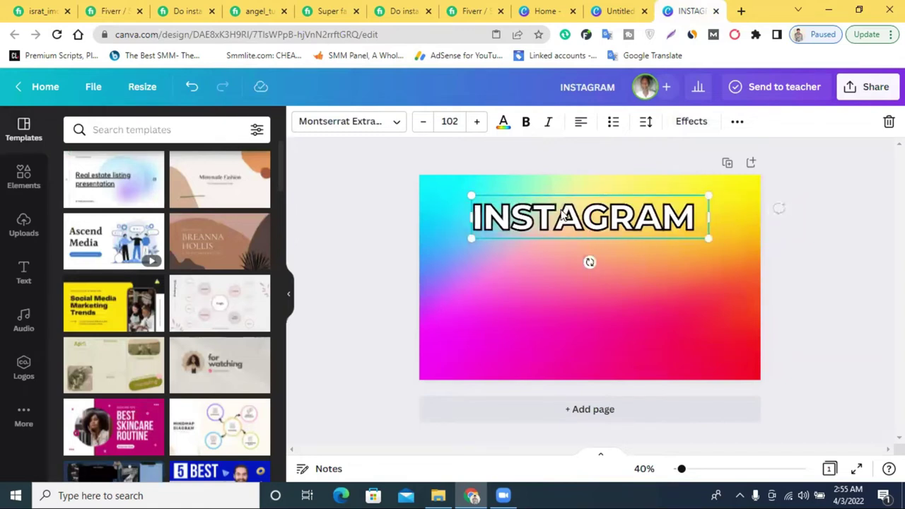
left_click(835, 262)
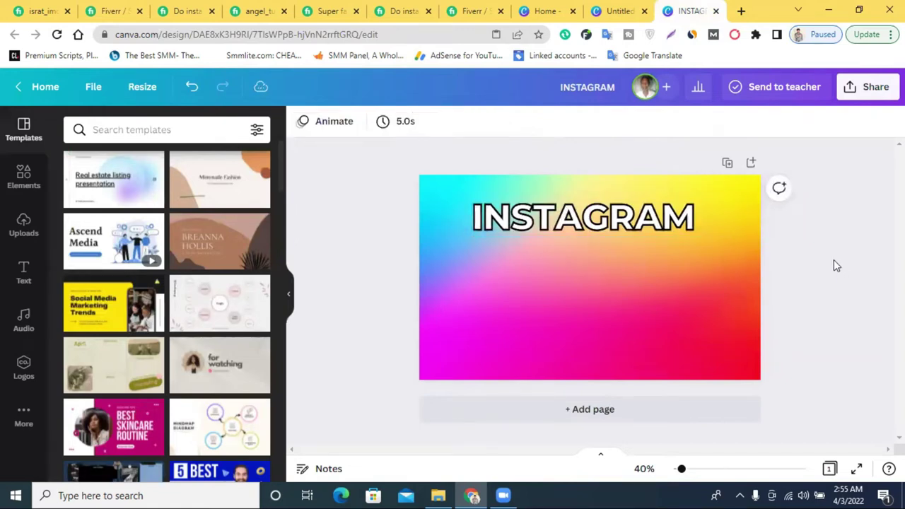
left_click(689, 225)
left_click_drag(708, 237, 723, 243)
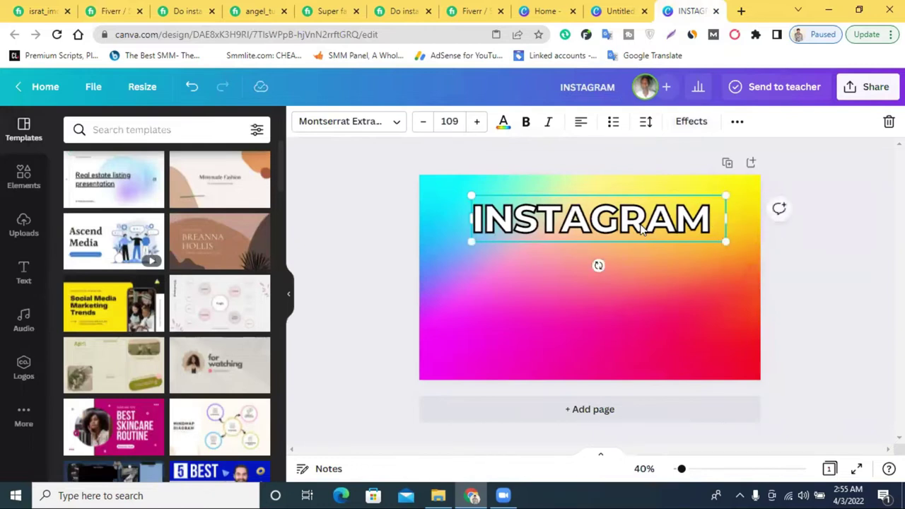
Step: Search the design elements for "instagram" and add the gradient Instagram logo to the canvas
left_click(21, 181)
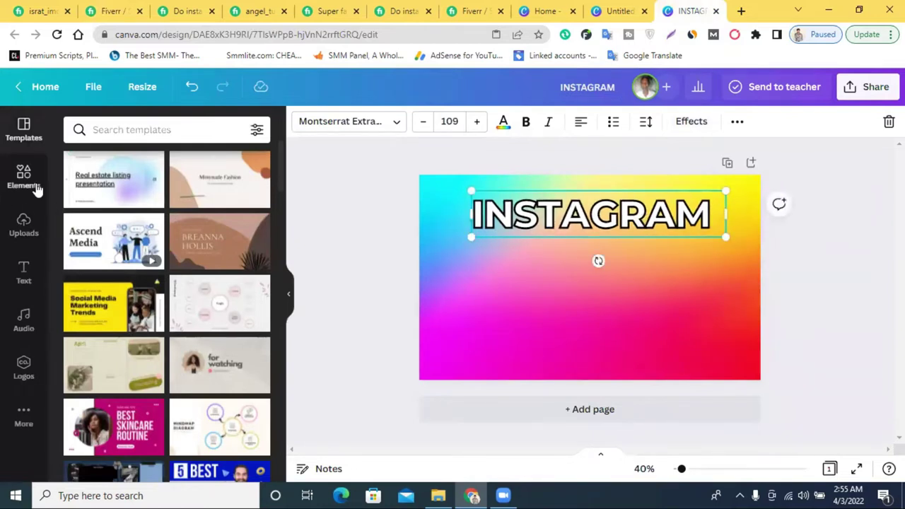
left_click(158, 129)
type("ins")
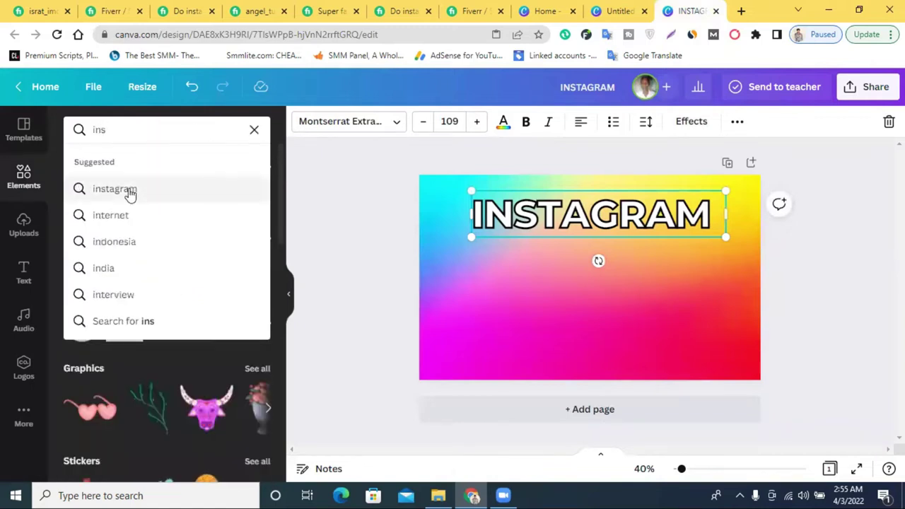
left_click(129, 192)
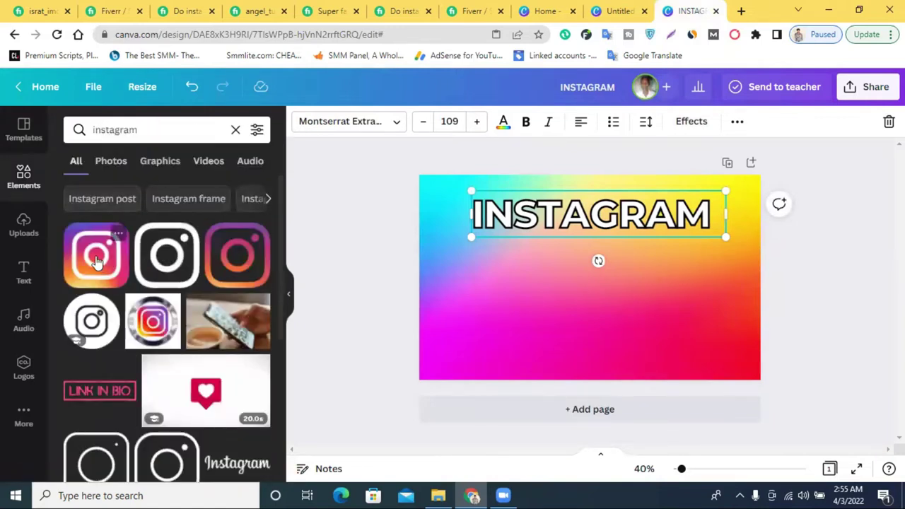
left_click(99, 258)
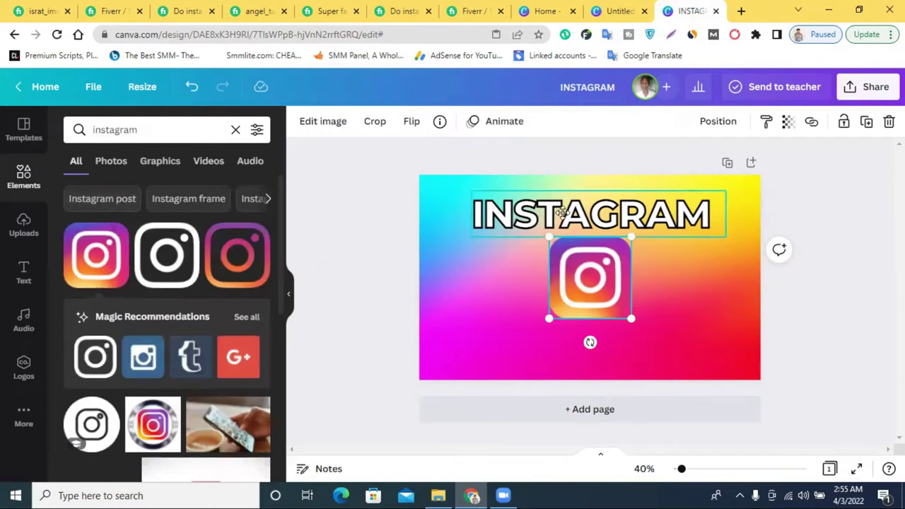
Step: Shift the INSTAGRAM heading slightly right, then shrink the Instagram logo to the heading's height and place it directly before the text
left_click_drag(555, 222, 572, 223)
left_click_drag(596, 304, 448, 248)
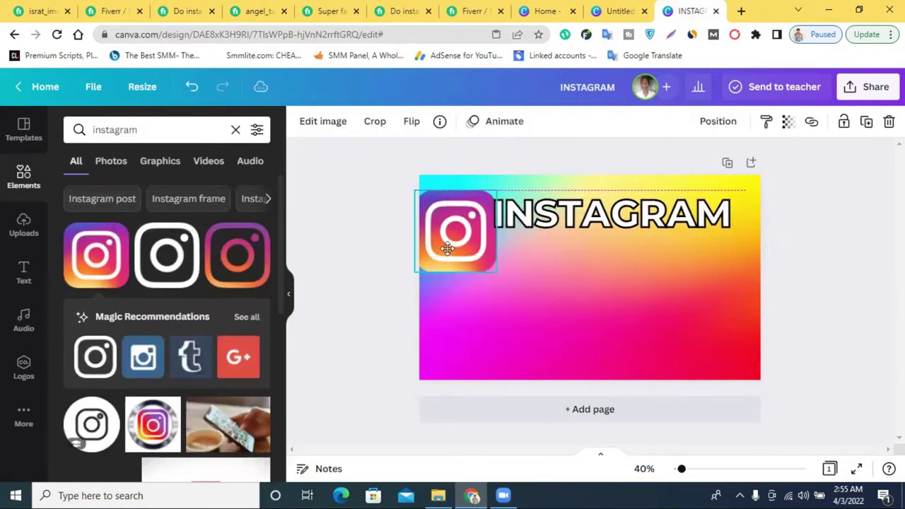
left_click_drag(495, 270, 472, 248)
left_click_drag(445, 220, 455, 220)
left_click_drag(486, 246, 463, 223)
left_click(592, 281)
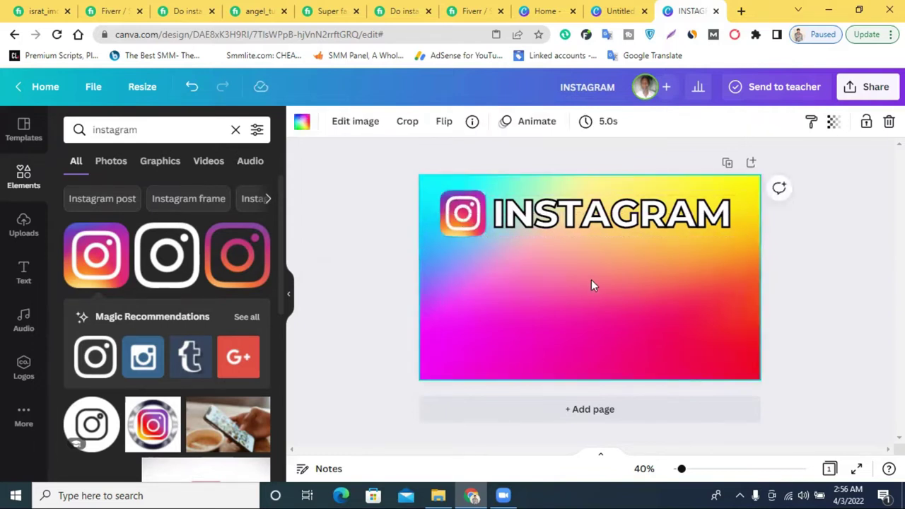
Step: Add the outlined Instagram icon, recolor it white and scale it down to fit over the gradient logo
left_click(167, 255)
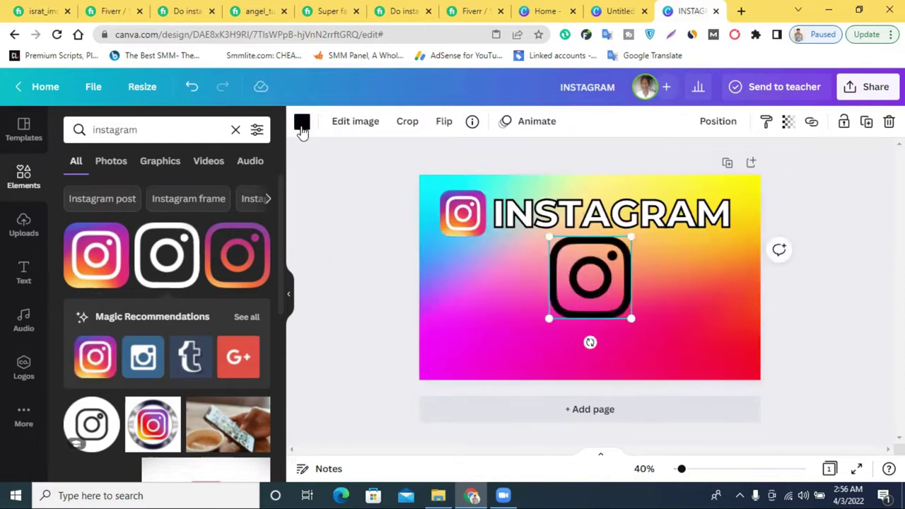
left_click(301, 126)
left_click(185, 192)
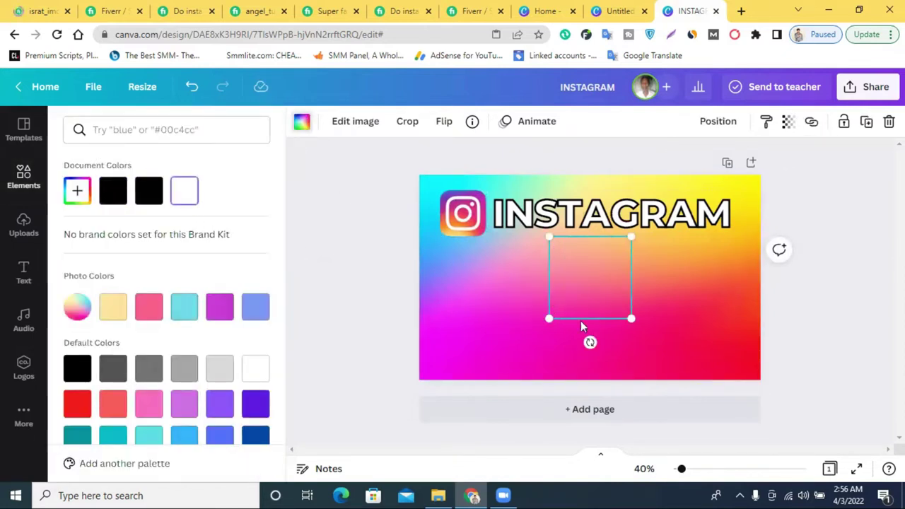
left_click_drag(631, 319, 465, 217)
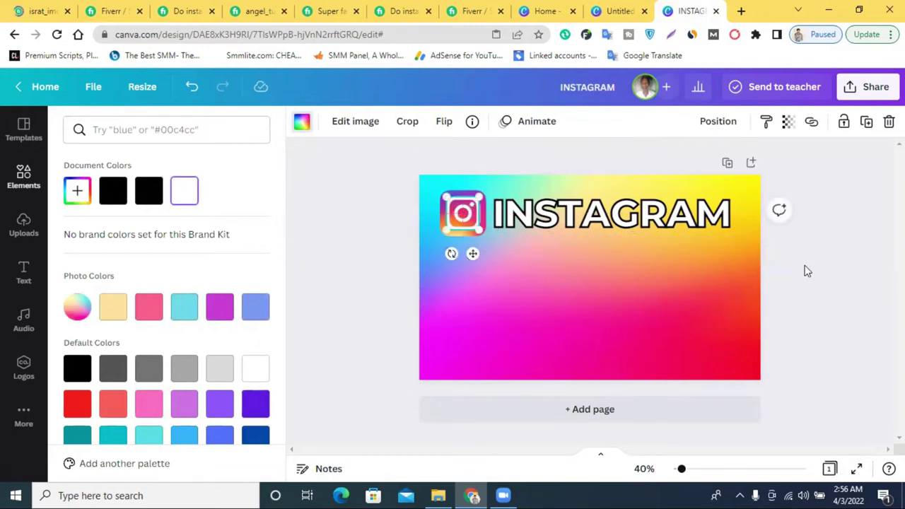
left_click(805, 269)
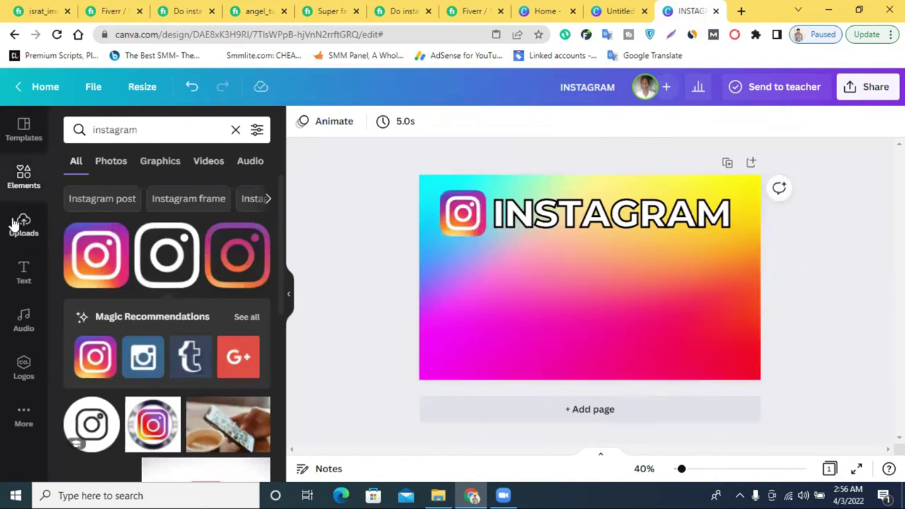
left_click(612, 11)
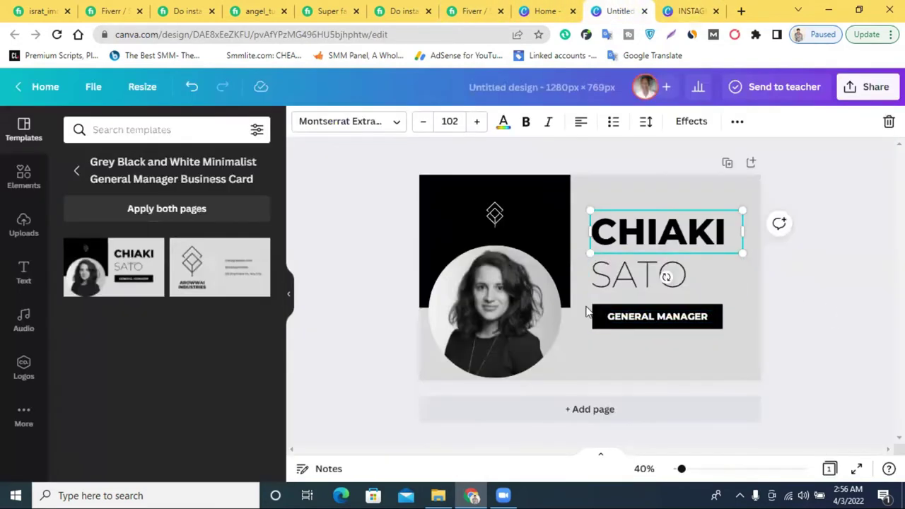
left_click(598, 315)
right_click(598, 315)
left_click(661, 238)
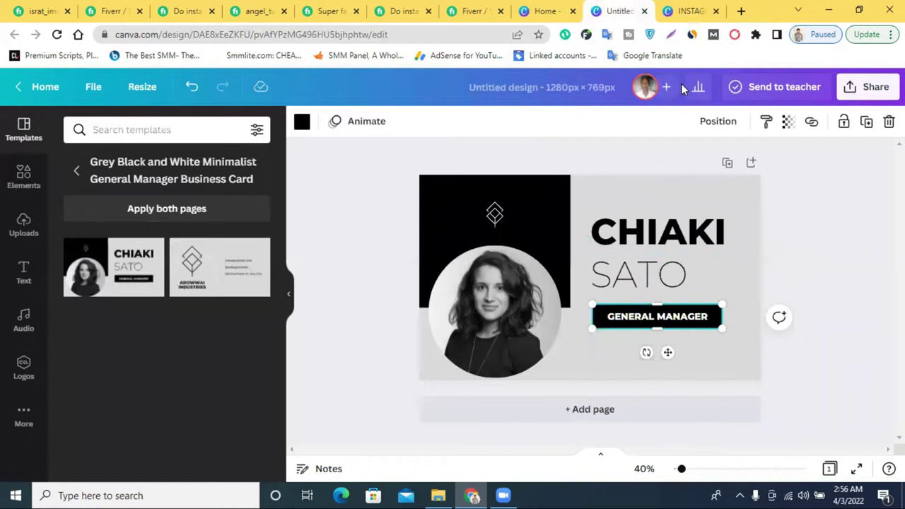
left_click(703, 10)
right_click(591, 260)
left_click(630, 307)
left_click_drag(633, 322, 8, 252)
Step: Clear the element search, add a square shape and stretch it into a rectangular bar behind the INSTAGRAM heading
left_click(235, 129)
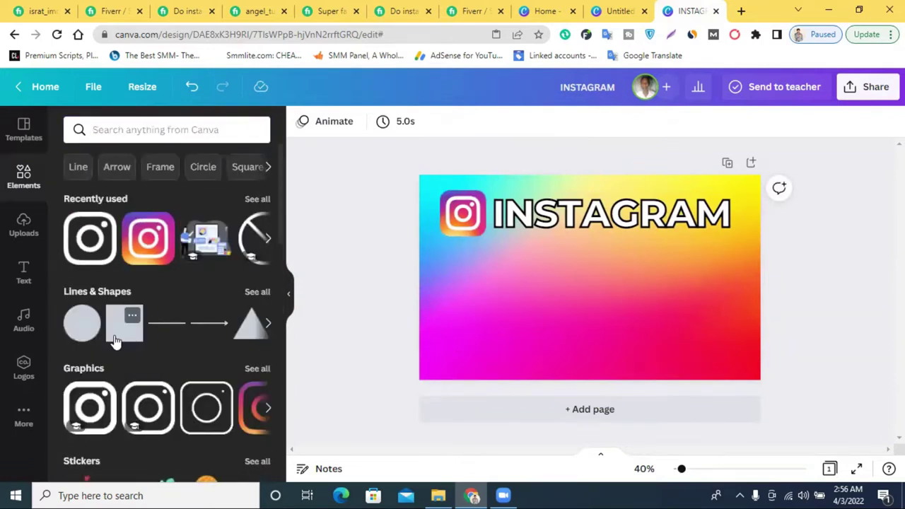
left_click(120, 328)
left_click_drag(604, 304, 747, 245)
left_click_drag(631, 290, 634, 231)
Step: Select the gradient logo together with its white icon and move both slightly left, leaving a gap before the heading bar
left_click(452, 222)
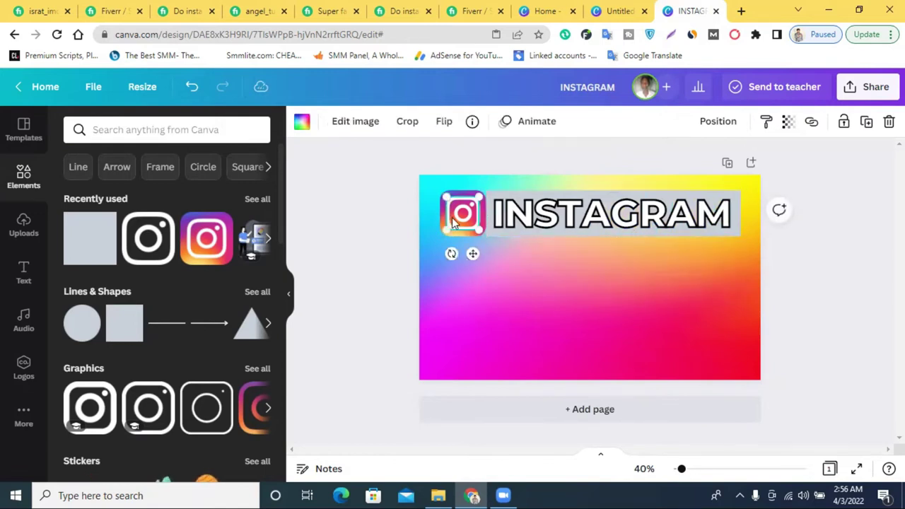
left_click_drag(427, 234, 448, 215)
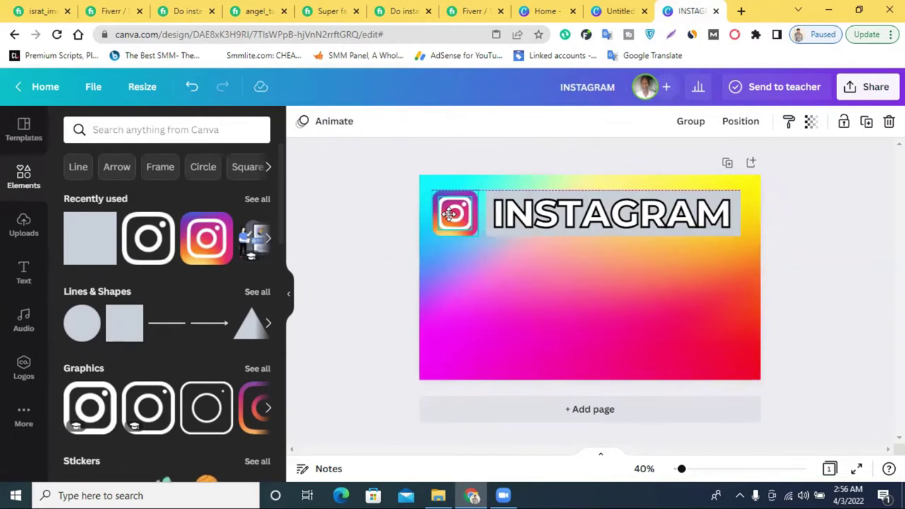
left_click_drag(448, 215, 450, 214)
left_click(814, 293)
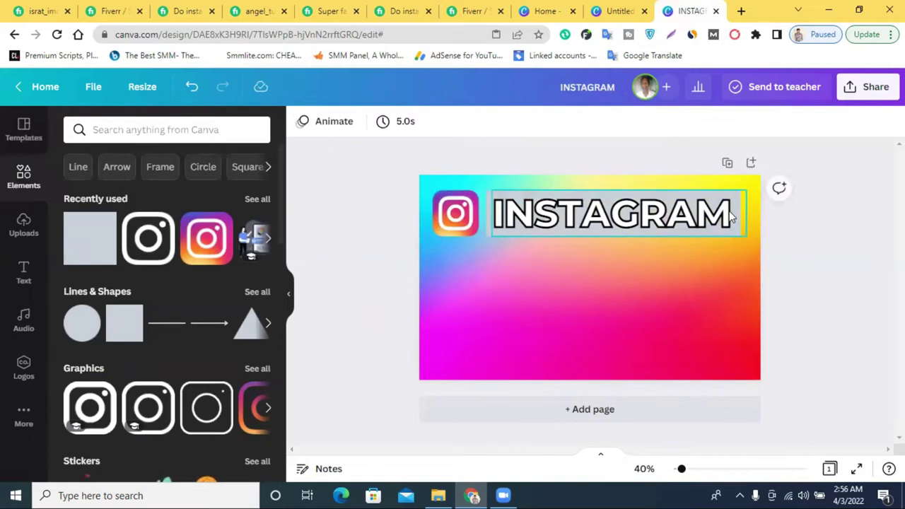
Step: Fill the rectangular bar behind the INSTAGRAM heading with white, keeping the heading placed over the bar
left_click(735, 201)
left_click_drag(647, 212, 654, 251)
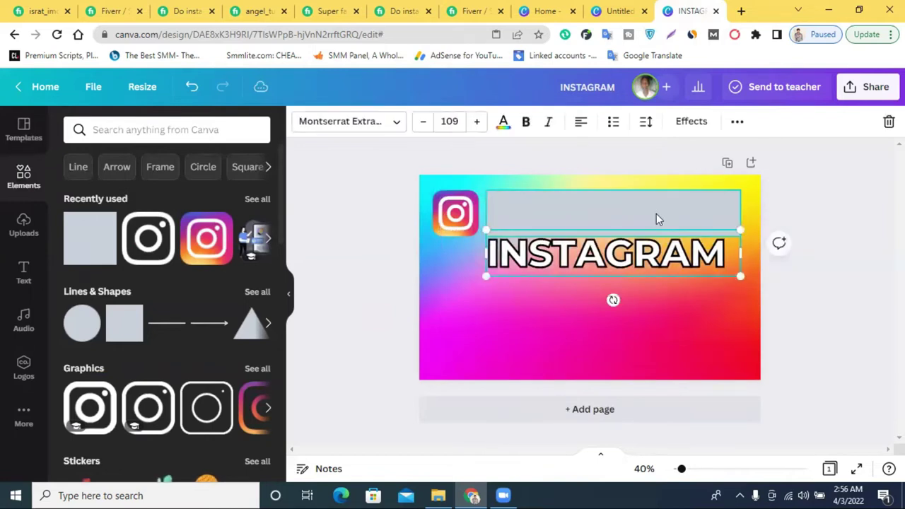
left_click(632, 210)
left_click(302, 122)
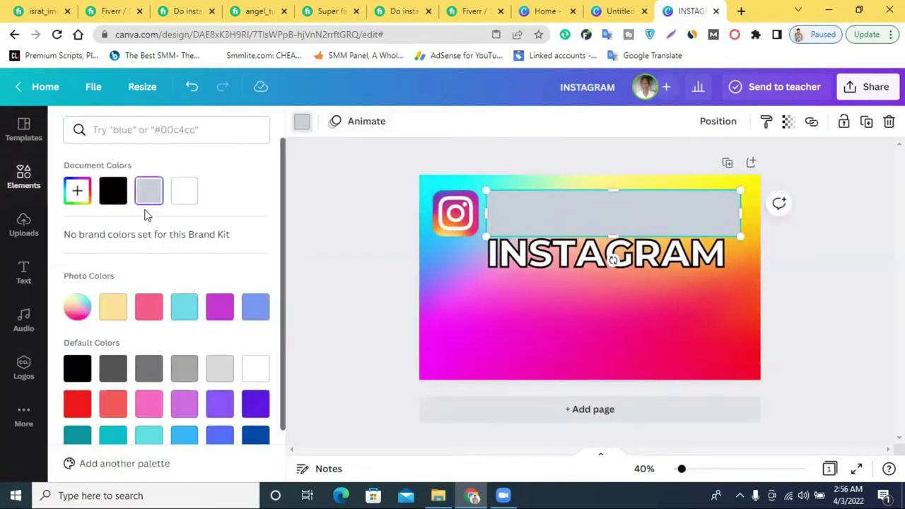
left_click(78, 405)
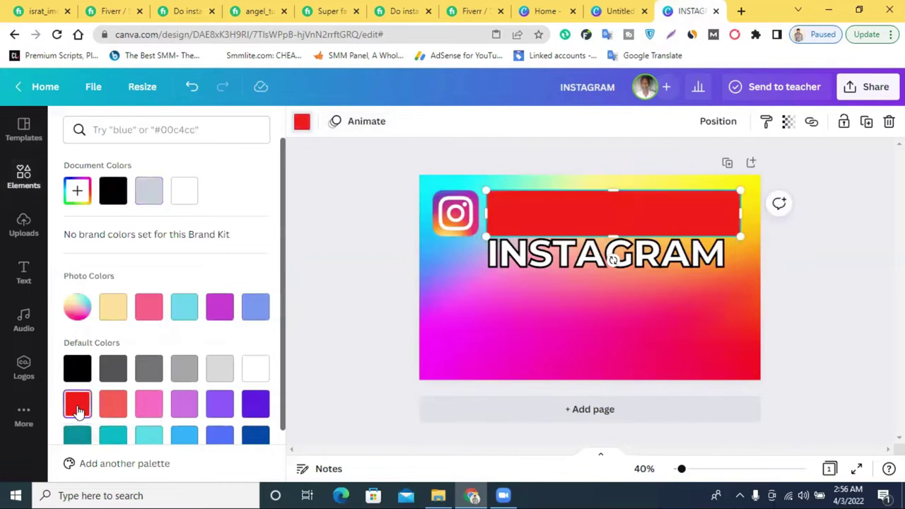
scroll(176, 379, "down", 1)
left_click(257, 307)
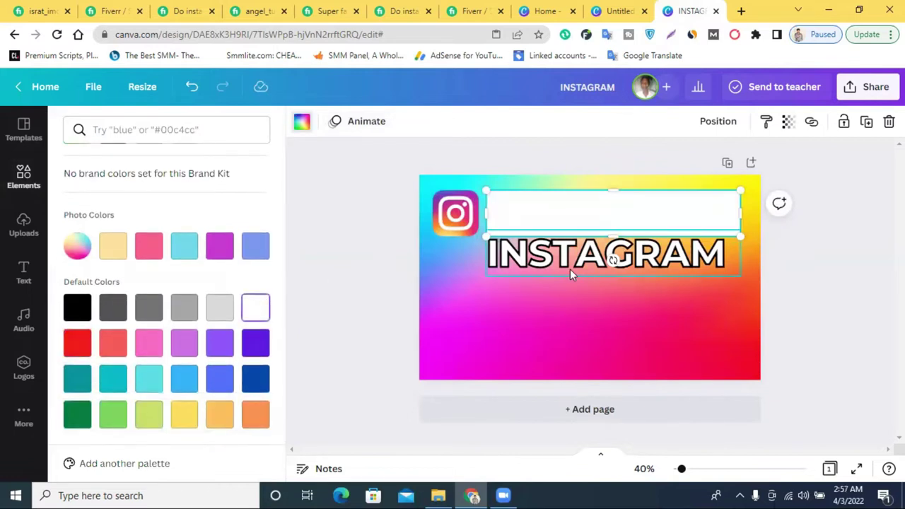
left_click_drag(576, 266, 578, 225)
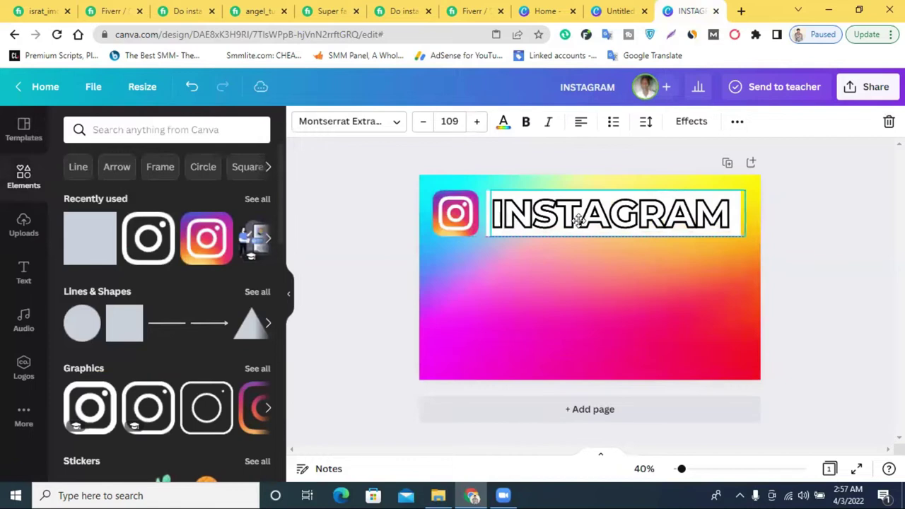
Step: Try red, white, pink and dark blue as the INSTAGRAM heading's Splice effect color
left_click(689, 122)
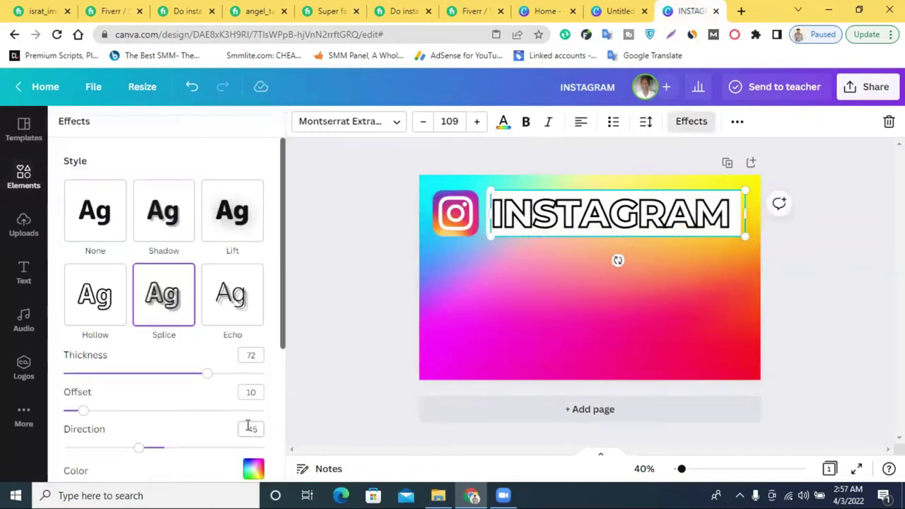
scroll(254, 436, "down", 3)
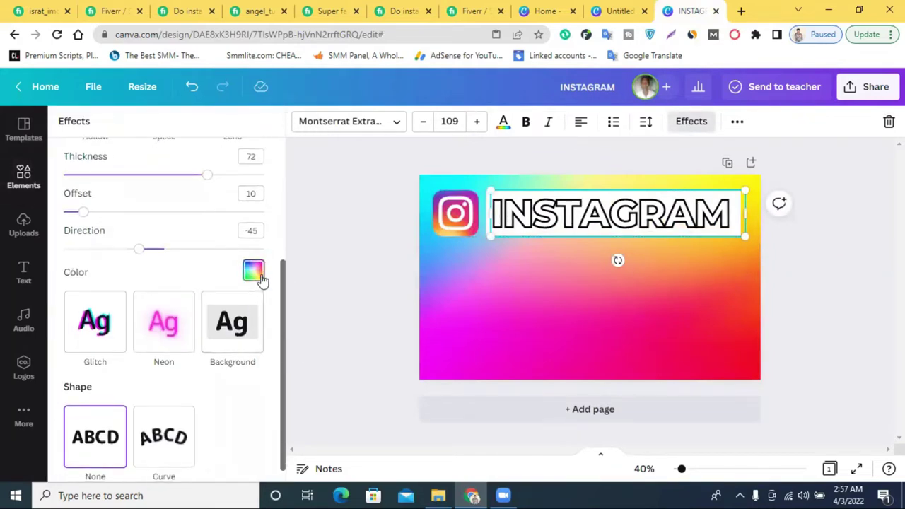
left_click(256, 277)
left_click(79, 207)
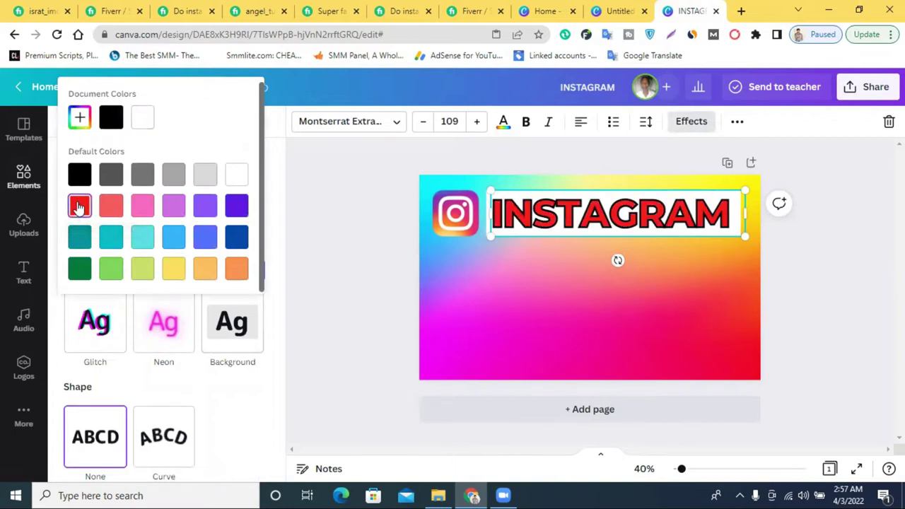
left_click(236, 177)
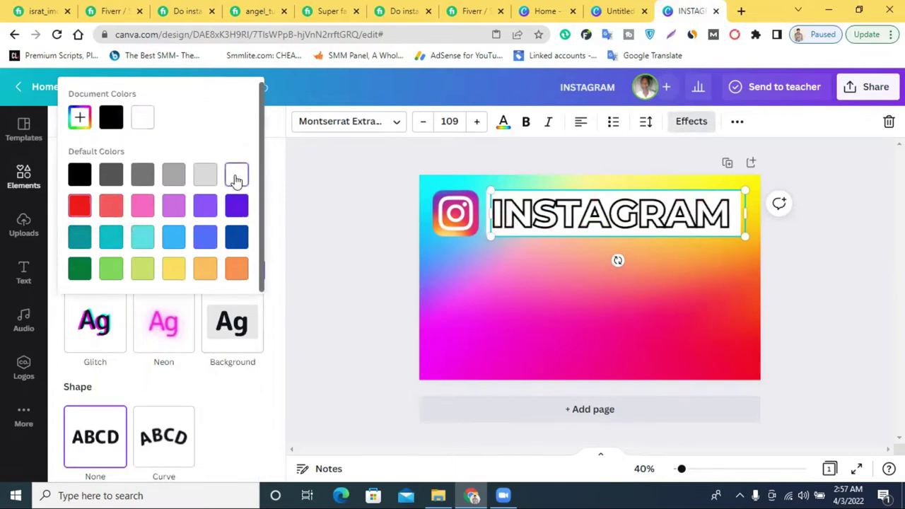
left_click(142, 206)
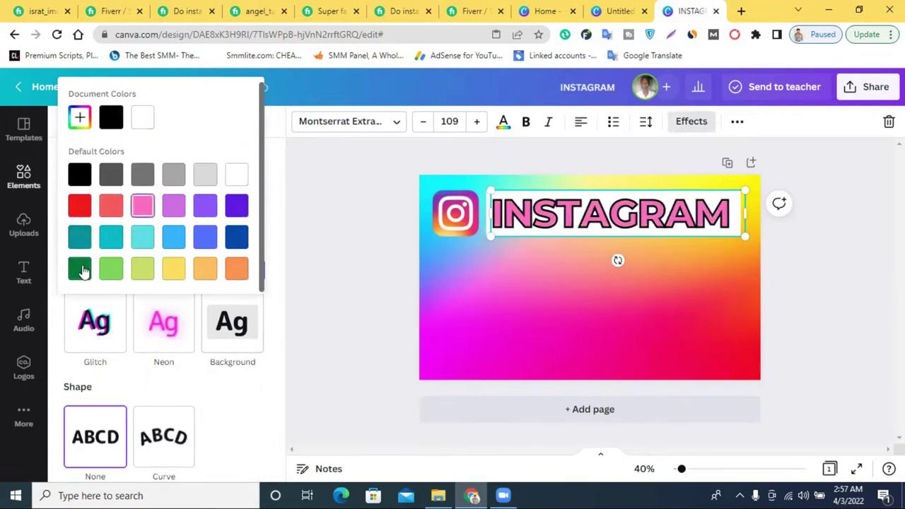
left_click(236, 237)
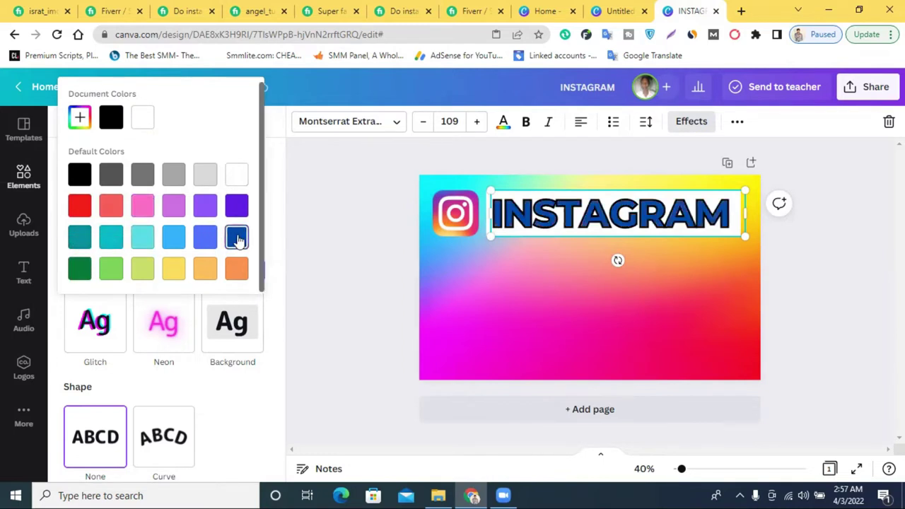
Step: Set the INSTAGRAM heading's Splice effect color to the custom blue #006DFF
left_click(79, 120)
left_click_drag(209, 173, 237, 148)
left_click_drag(251, 154, 256, 139)
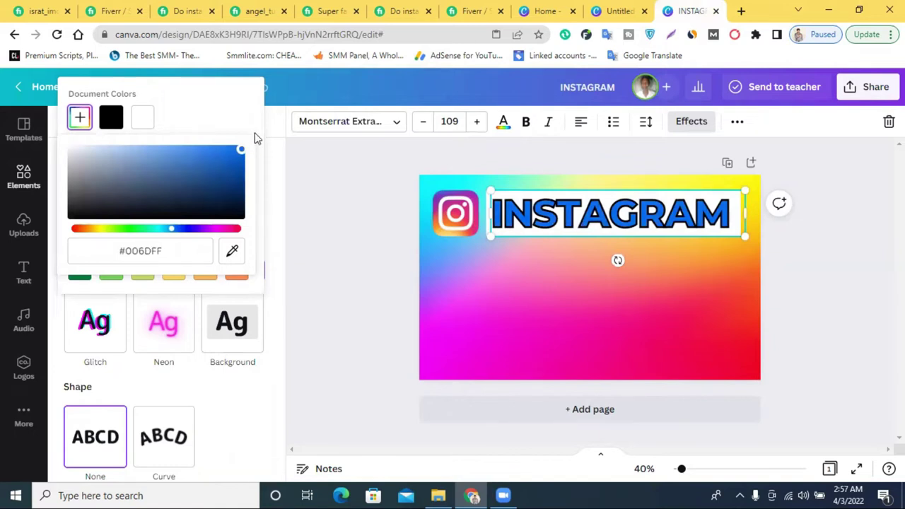
key("Escape")
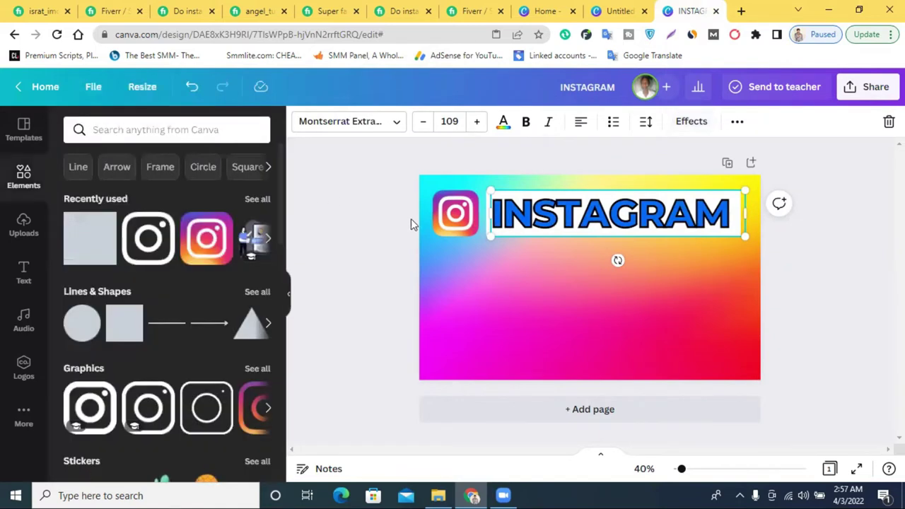
Step: Change the INSTAGRAM heading's Splice effect color to the custom magenta #FF00CF
left_click(692, 121)
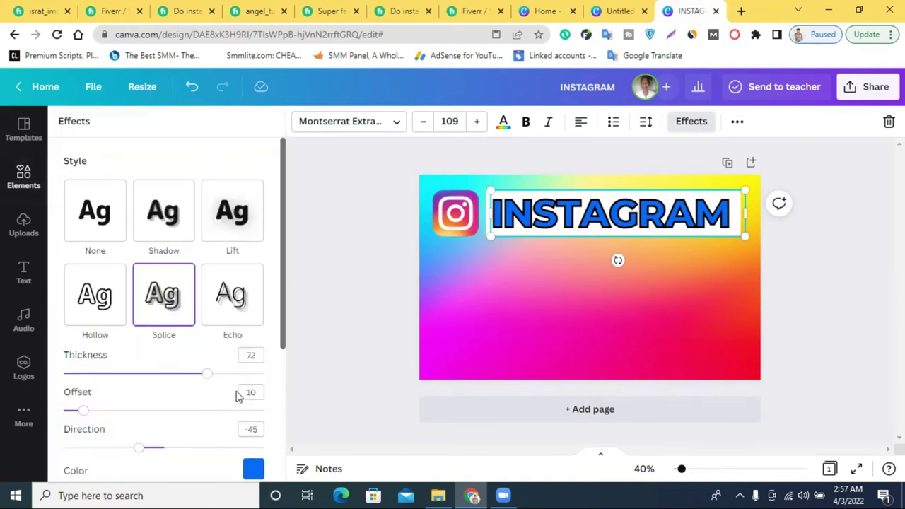
scroll(240, 382, "down", 3)
left_click(253, 271)
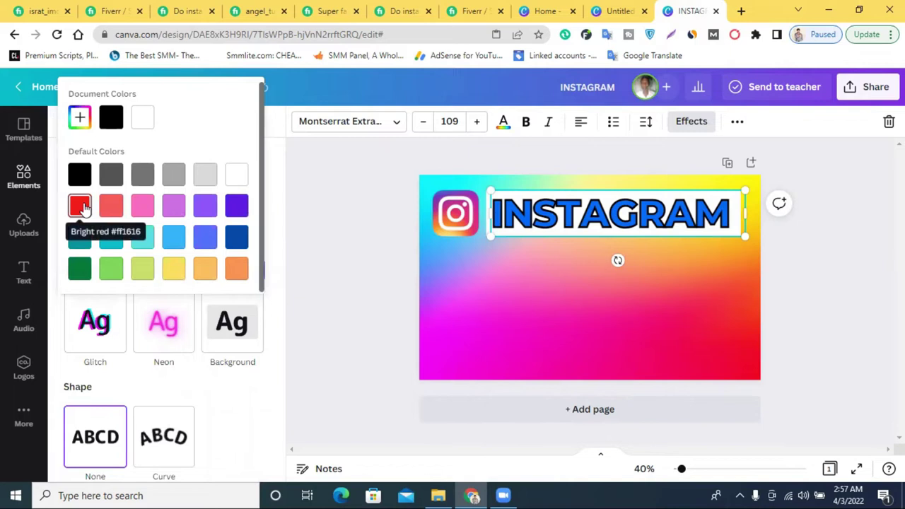
left_click(79, 118)
left_click_drag(173, 234, 218, 234)
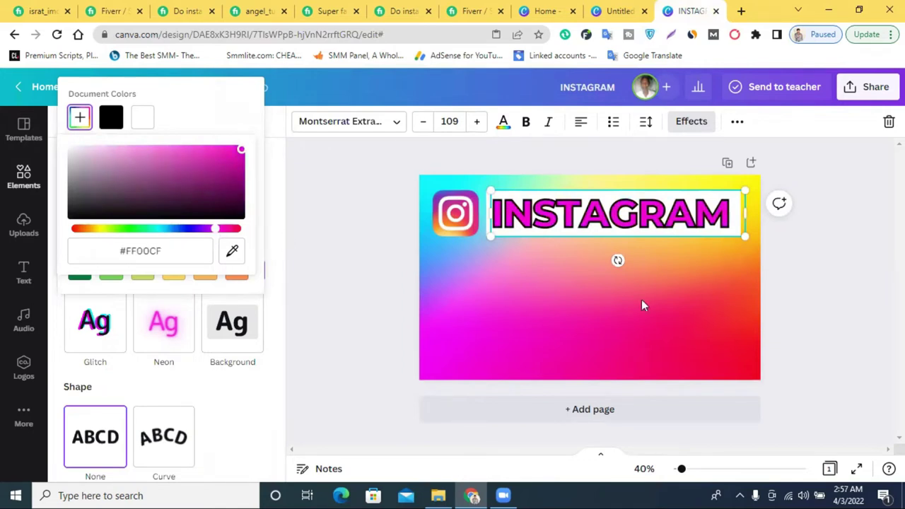
left_click(799, 316)
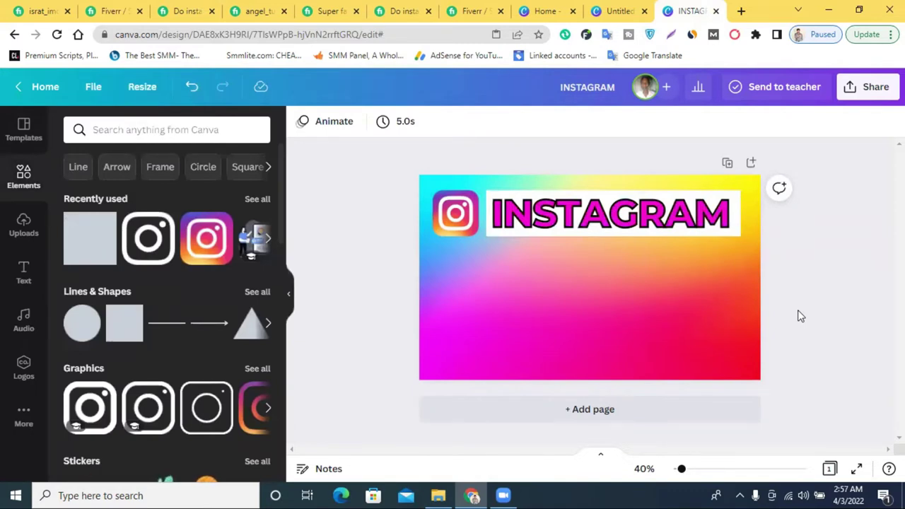
Step: Enlarge the INSTAGRAM heading slightly to font size 111
left_click(664, 225)
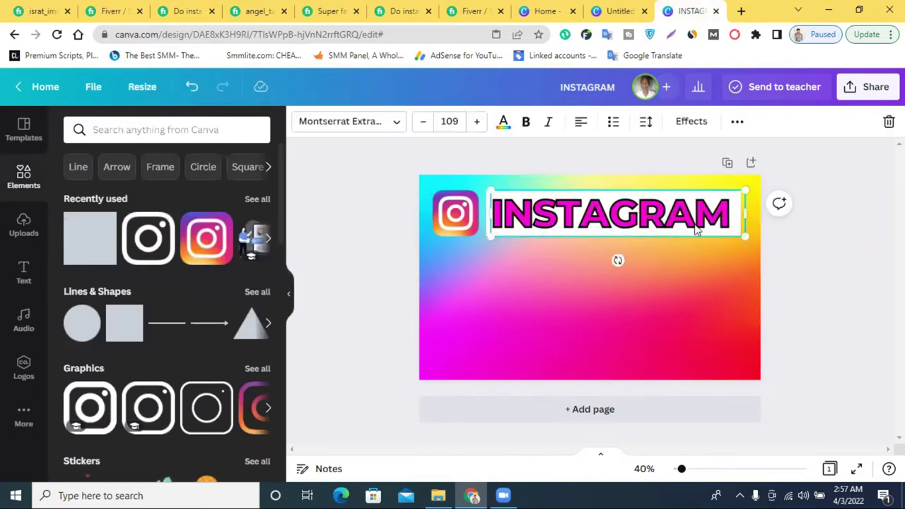
left_click_drag(742, 236, 747, 235)
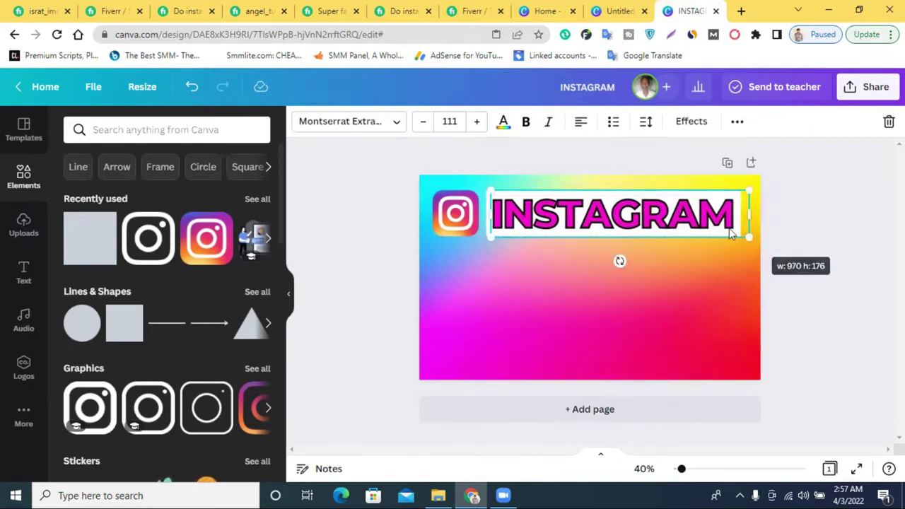
Step: Try Lovelo as the INSTAGRAM heading's font and undo the change
left_click(349, 121)
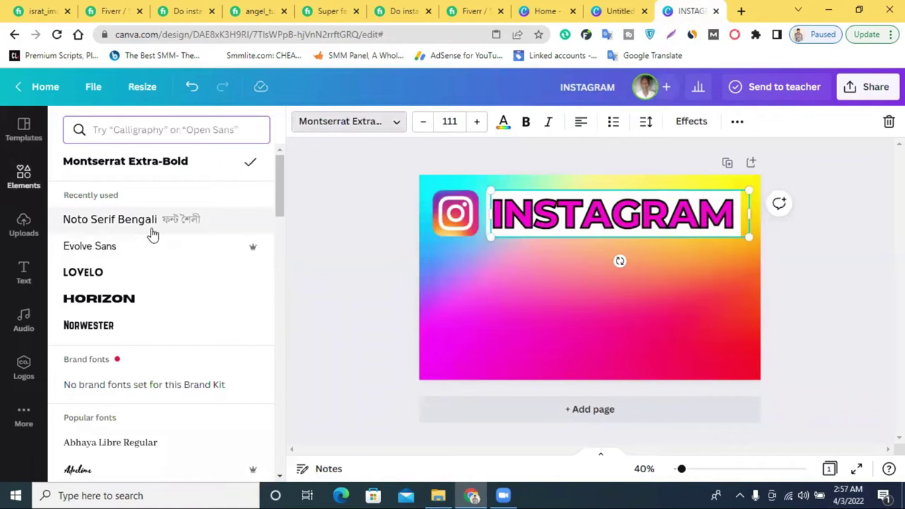
left_click(118, 277)
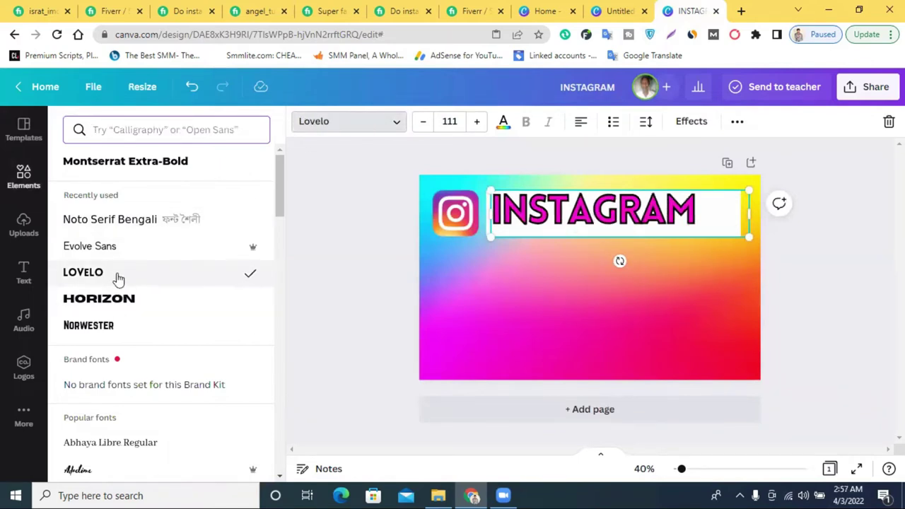
left_click(190, 86)
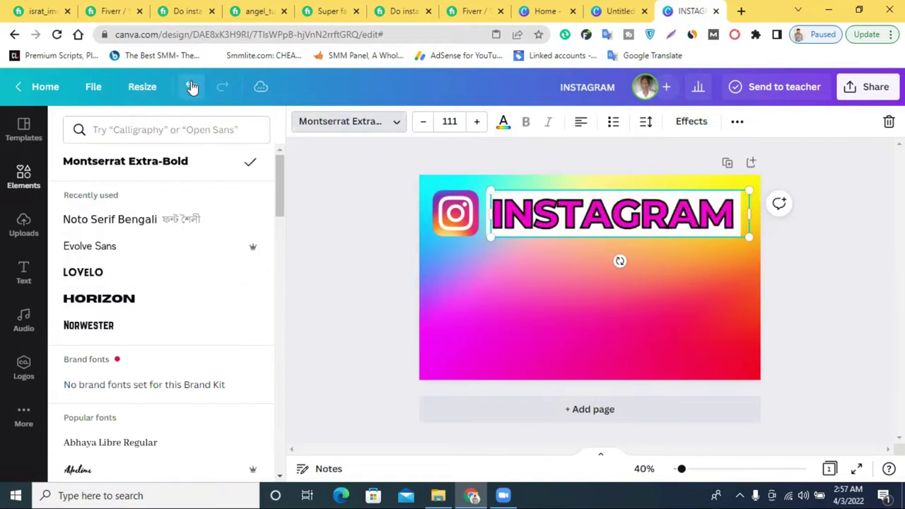
left_click(851, 263)
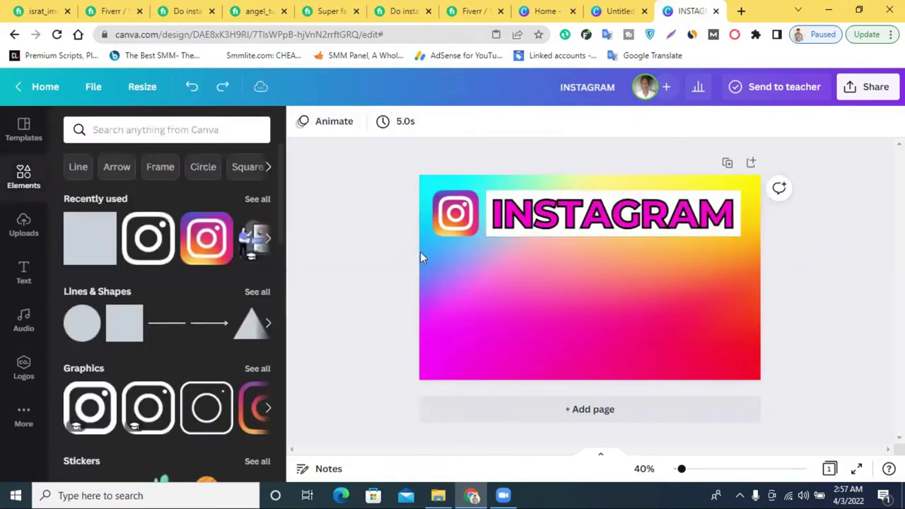
Step: Enlarge the Instagram logo slightly and shift the logo, white bar and heading a little lower together
left_click(463, 221)
left_click(460, 251)
left_click(463, 225)
mouse_move(470, 235)
left_mouse_down()
mouse_move(483, 241)
mouse_move(454, 225)
mouse_move(488, 224)
mouse_move(487, 235)
left_mouse_up()
left_click(842, 273)
Step: Open the existing YouTube thumbnail design named কিভাবে from the recent designs on the home page
left_click(615, 11)
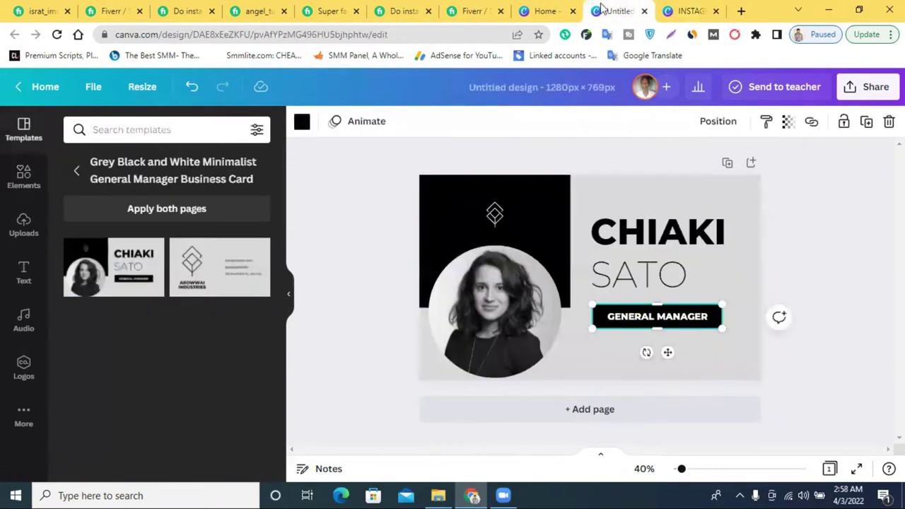
left_click(551, 6)
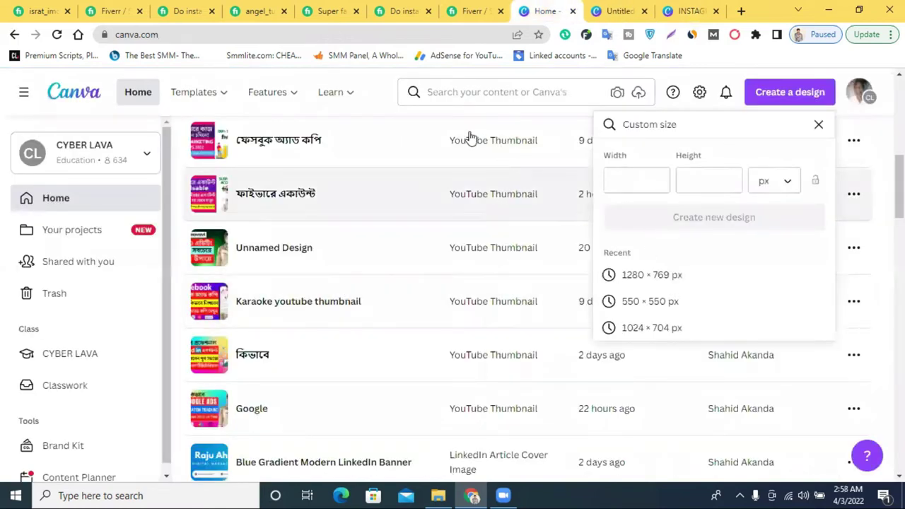
scroll(315, 384, "down", 2)
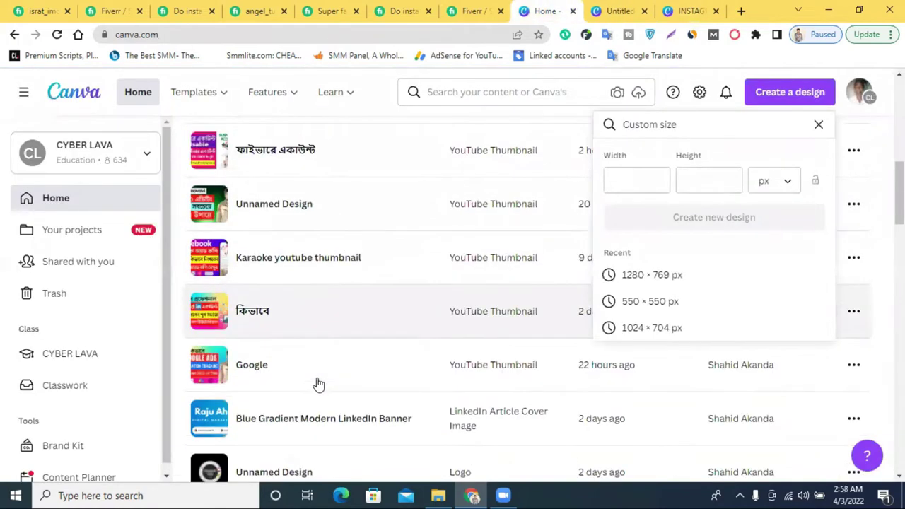
scroll(318, 381, "down", 1)
scroll(318, 380, "up", 3)
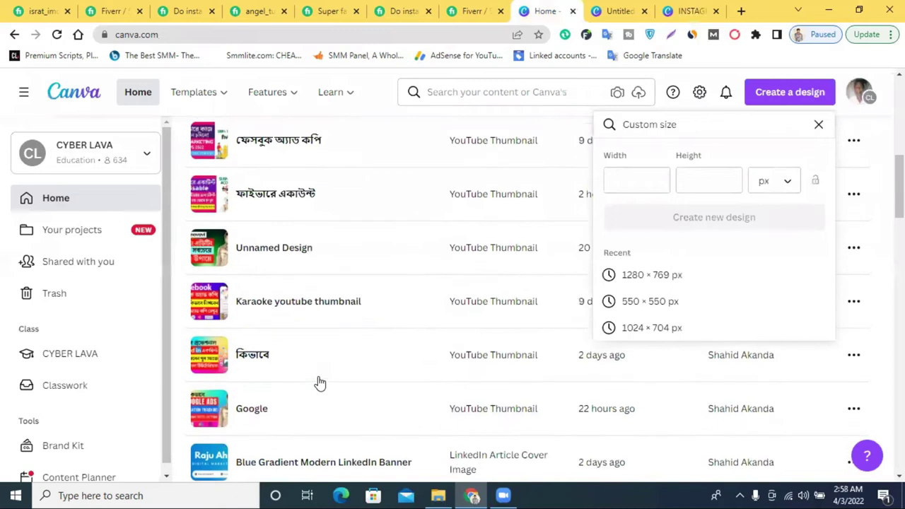
scroll(319, 381, "up", 2)
scroll(319, 381, "down", 1)
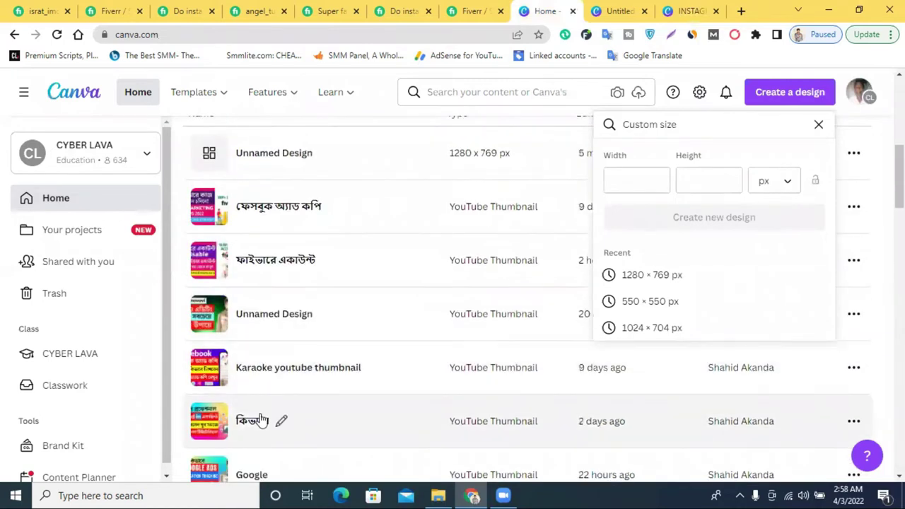
left_click(333, 418)
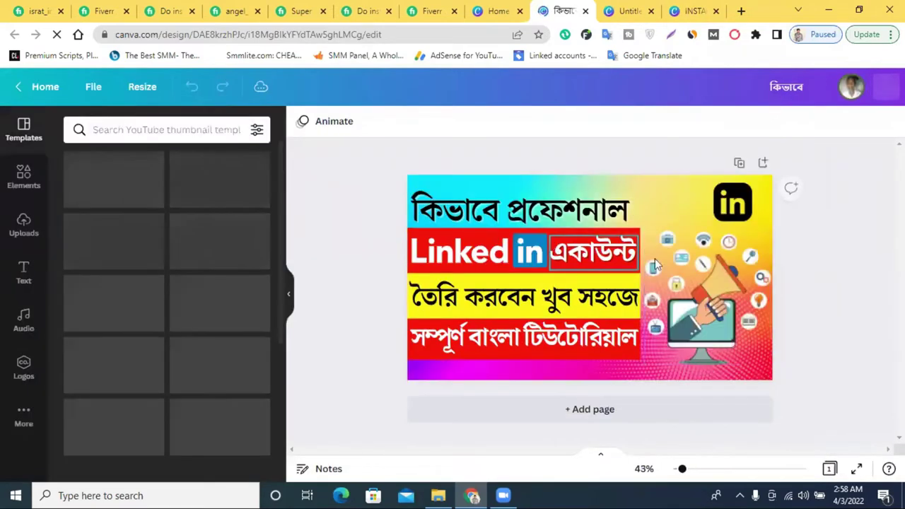
Step: Unlock the halftone dot graphic behind the megaphone illustration and copy it
left_click(656, 374)
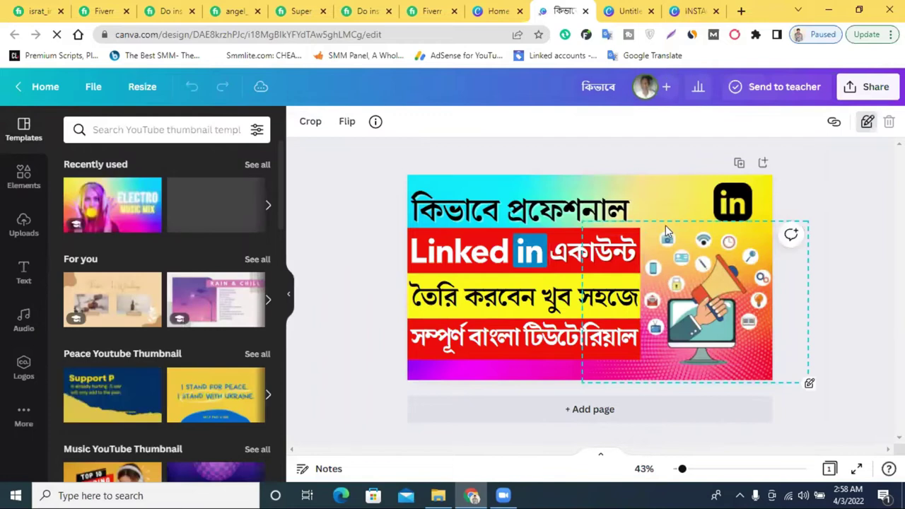
left_click(864, 121)
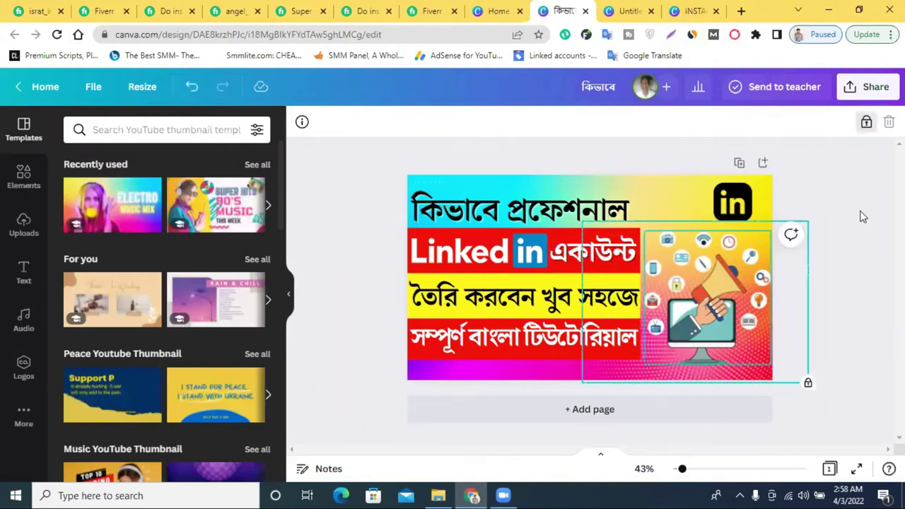
left_click(866, 121)
right_click(741, 367)
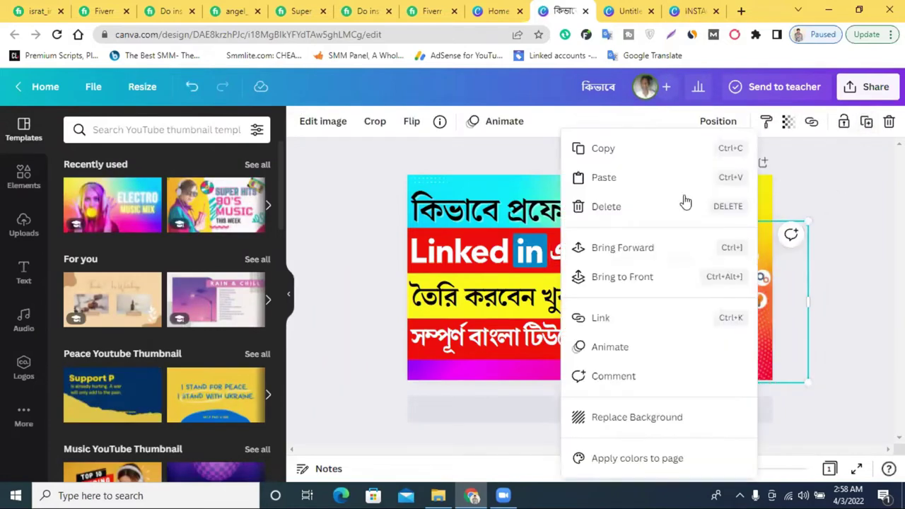
left_click(641, 154)
Step: Paste the copied halftone graphic into the INSTAGRAM design and move it to the lower middle of the canvas
left_click(690, 10)
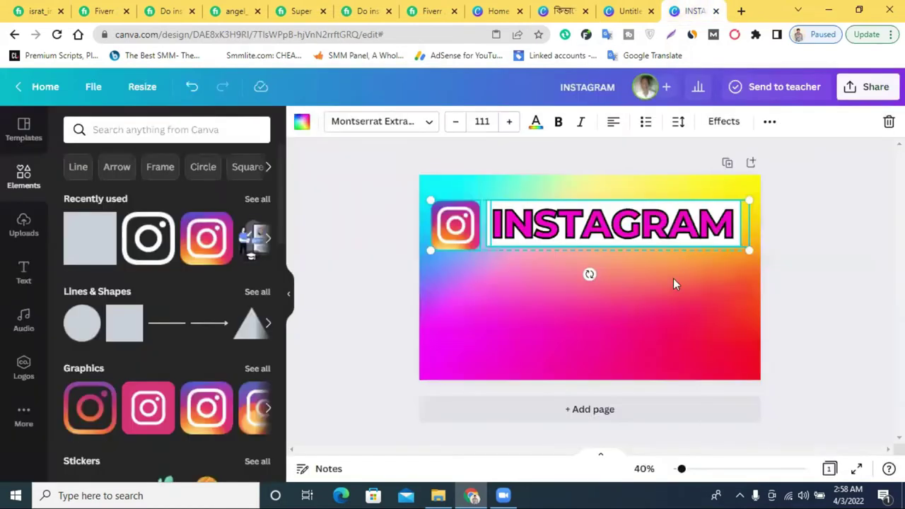
right_click(673, 278)
left_click(690, 318)
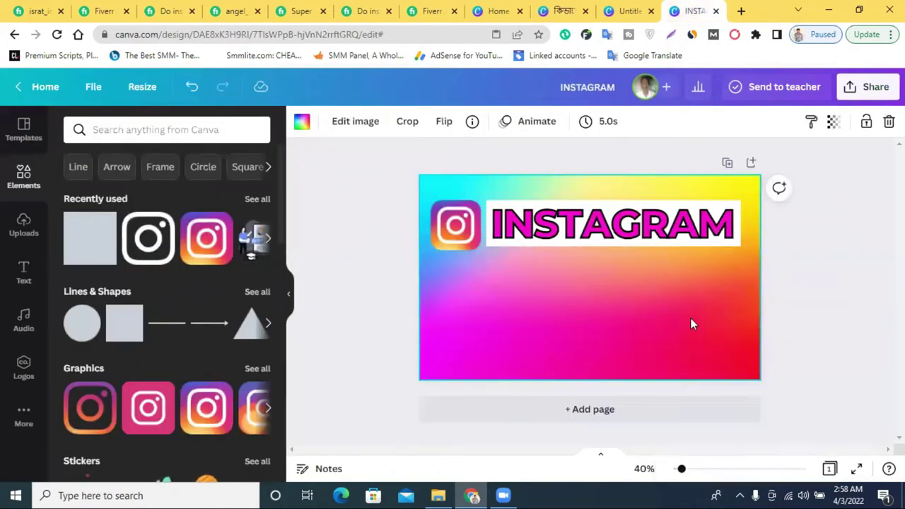
left_click_drag(572, 300, 658, 323)
Step: Duplicate the Instagram logo, white bar and INSTAGRAM heading, placing the copies in the lower part of the canvas over the halftone graphic
left_click(488, 259)
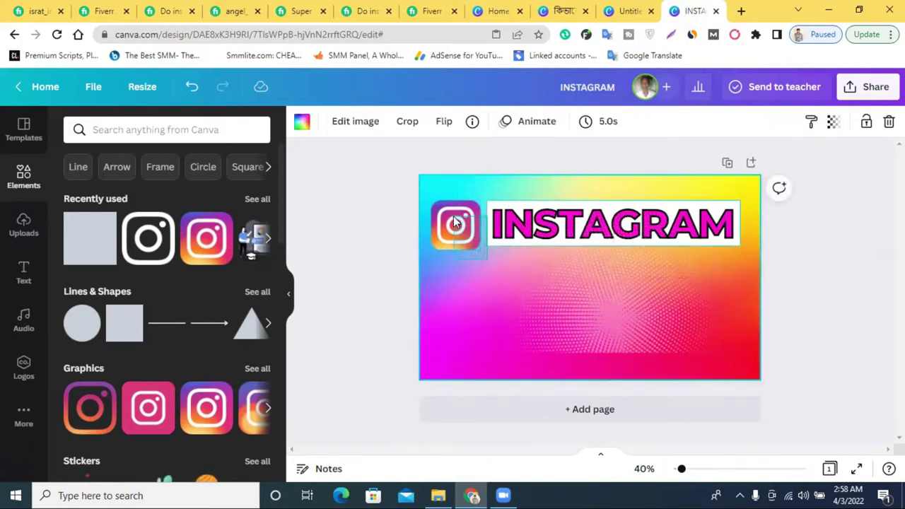
left_click_drag(453, 219, 456, 221)
left_click(866, 125)
left_click_drag(576, 222, 574, 318)
left_click(526, 233)
left_click_drag(546, 241, 556, 269)
left_click(503, 228)
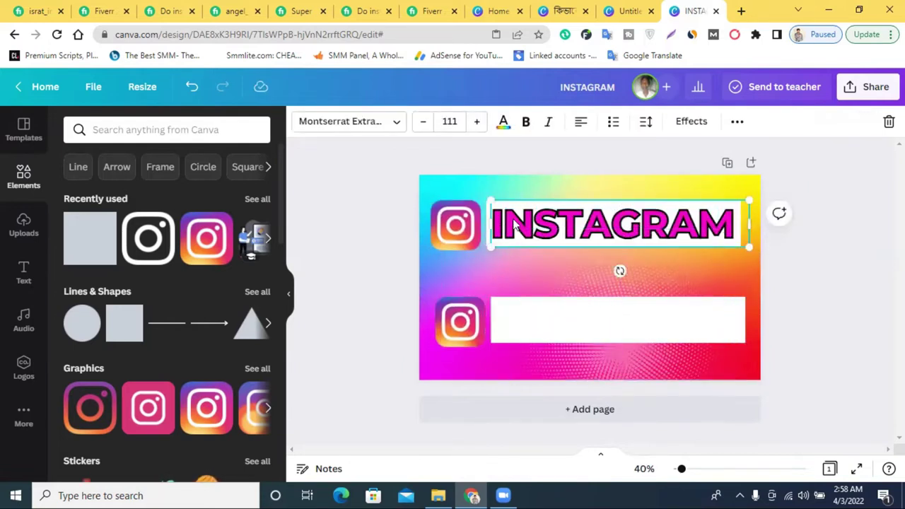
left_click(738, 123)
left_click(733, 154)
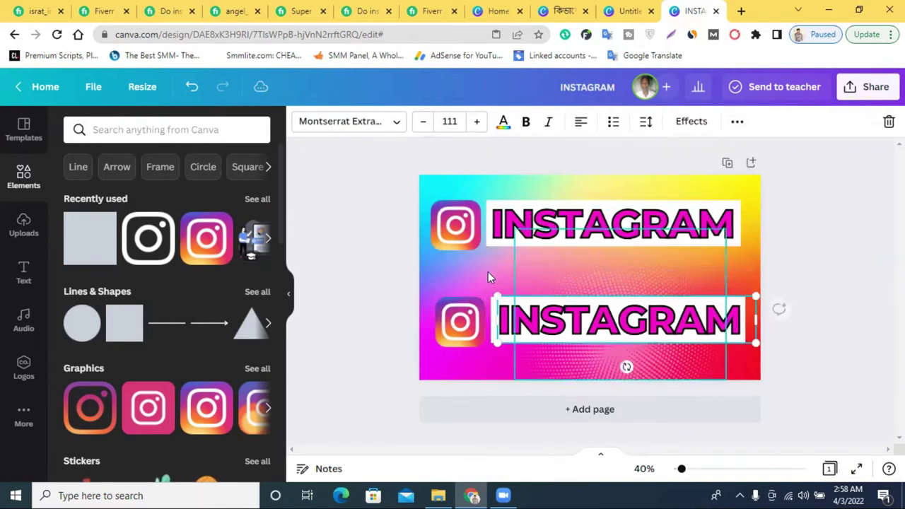
Step: Delete the original INSTAGRAM heading, white bar and logo in the upper part of the canvas
left_click(495, 224)
key("Delete")
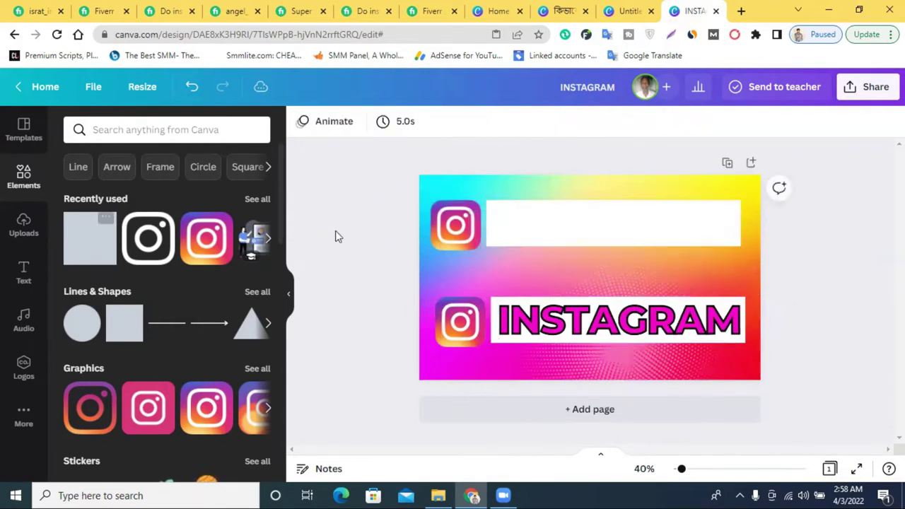
left_click(526, 231)
key("Delete")
left_click(453, 227)
key("Delete")
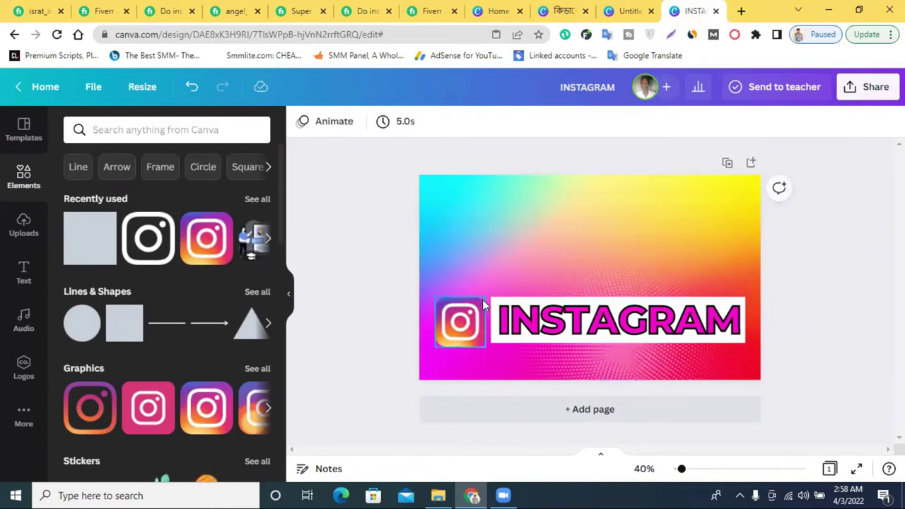
Step: Enlarge the halftone graphic across the canvas behind the heading and lock it in place
left_click(504, 303)
left_click_drag(598, 268, 574, 230)
left_click_drag(702, 346, 744, 386)
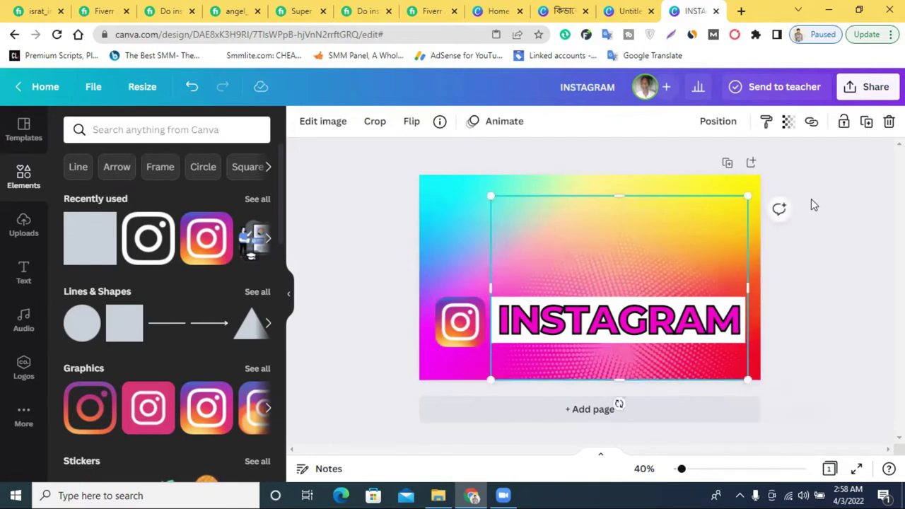
left_click(845, 123)
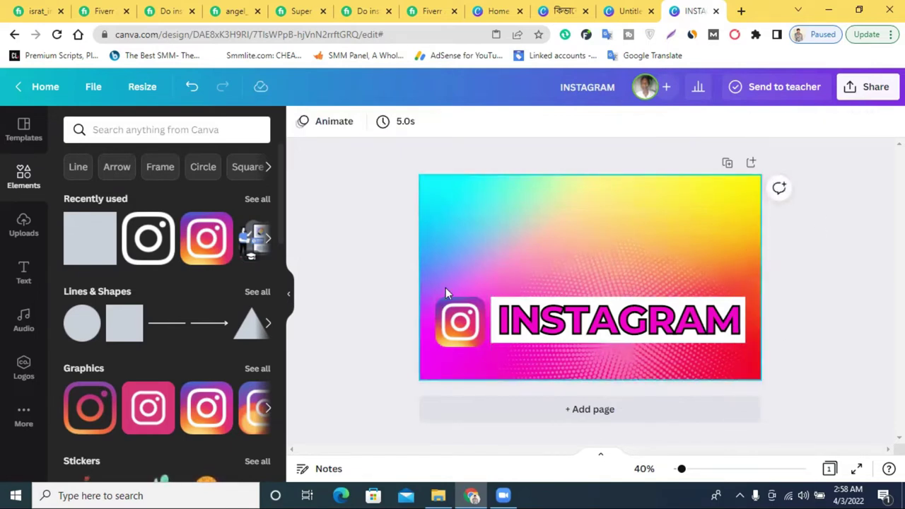
Step: Move the logo and INSTAGRAM heading to the top of the canvas and remove the white bar behind the heading
left_click_drag(529, 335, 514, 219)
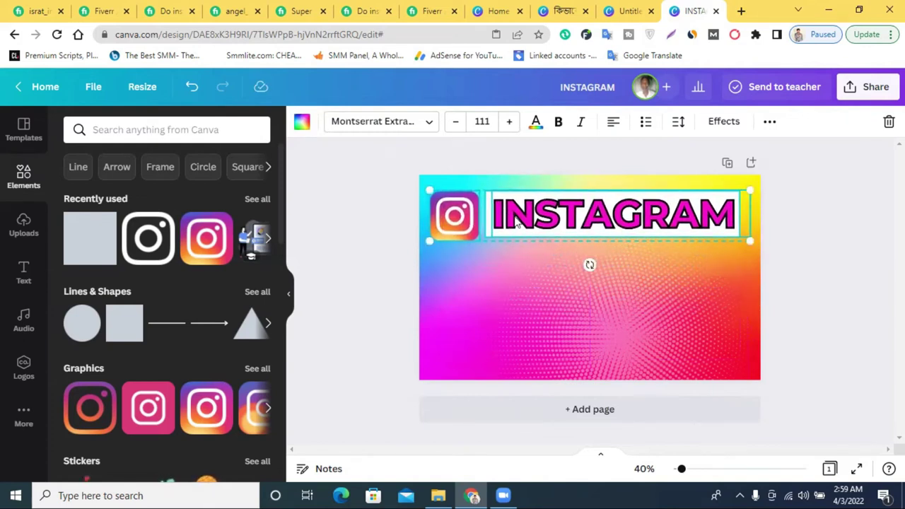
left_click(833, 276)
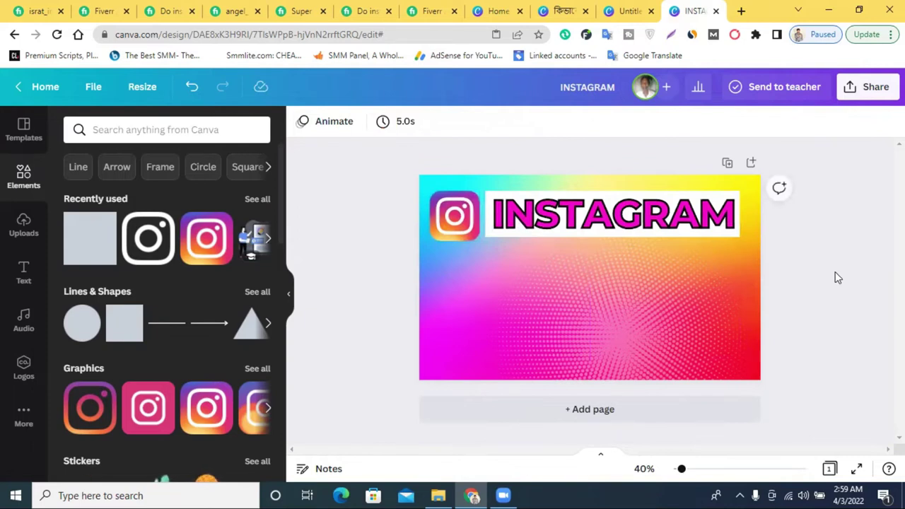
left_click(596, 220)
left_click_drag(596, 219, 597, 251)
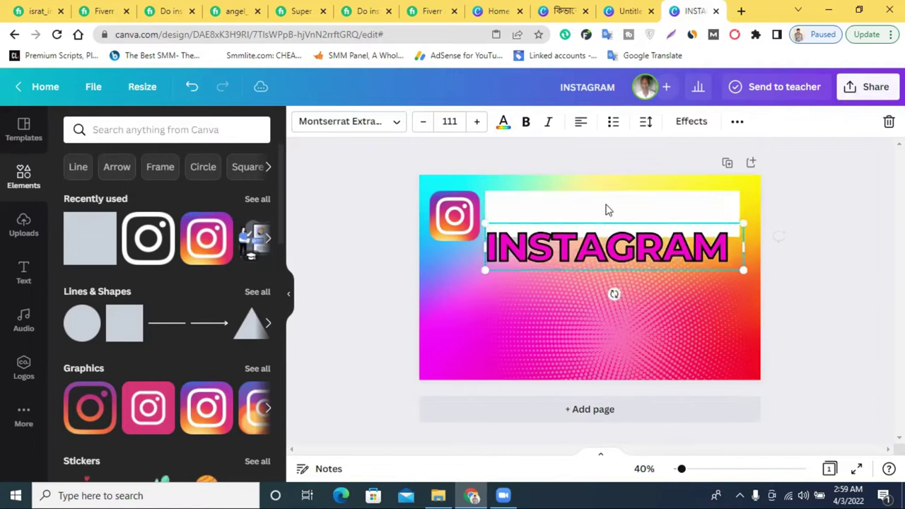
left_click_drag(586, 195, 894, 315)
left_click_drag(612, 250, 608, 219)
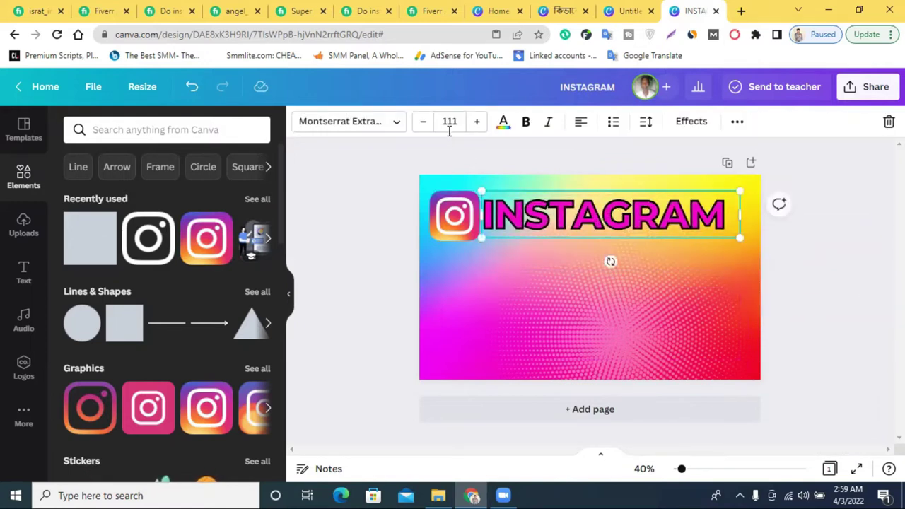
Step: Change the INSTAGRAM heading's Splice effect color to white after trying black
left_click(503, 125)
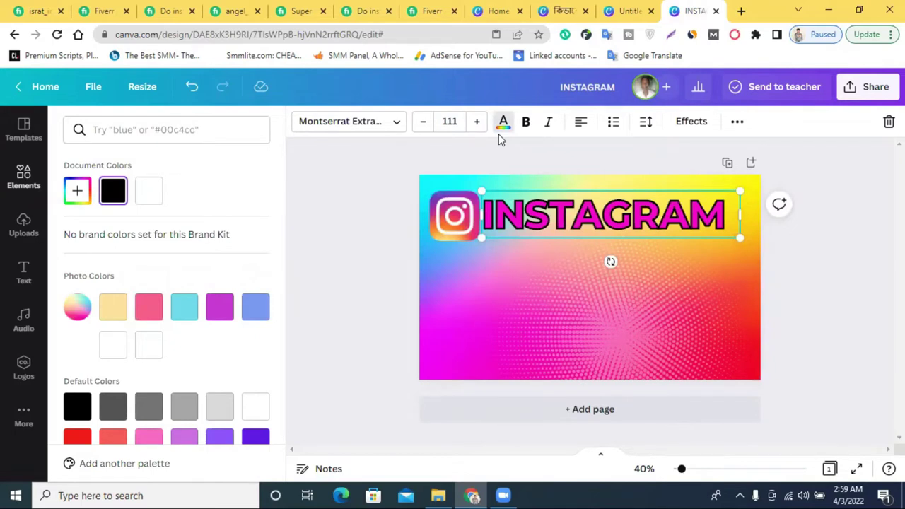
left_click(691, 120)
scroll(269, 346, "down", 3)
left_click(254, 337)
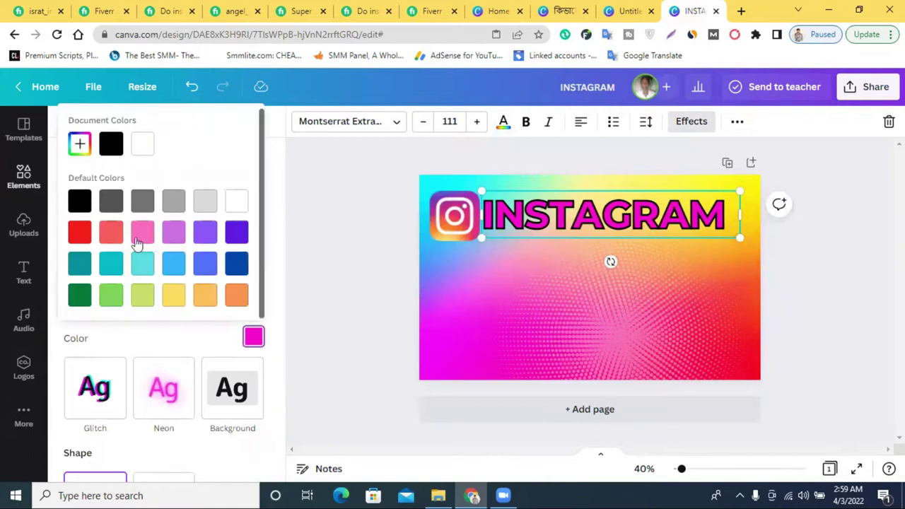
left_click(82, 203)
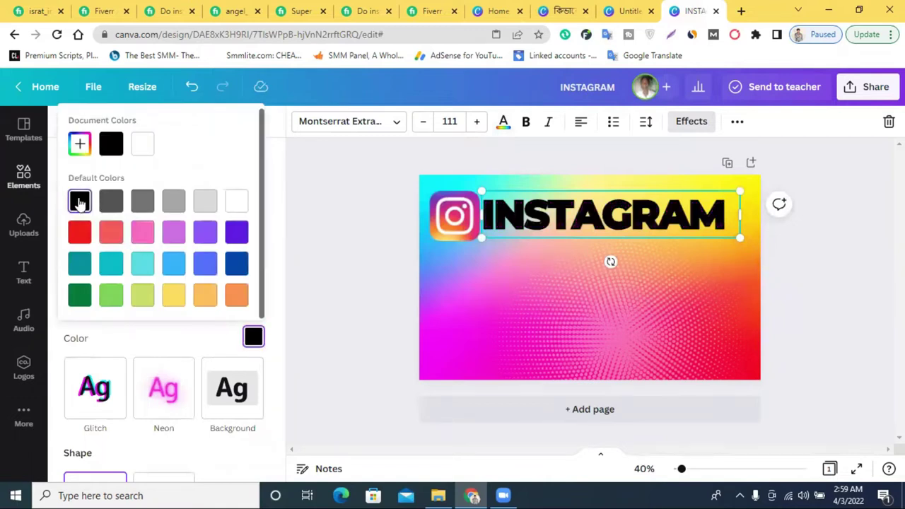
left_click(235, 203)
left_click(813, 257)
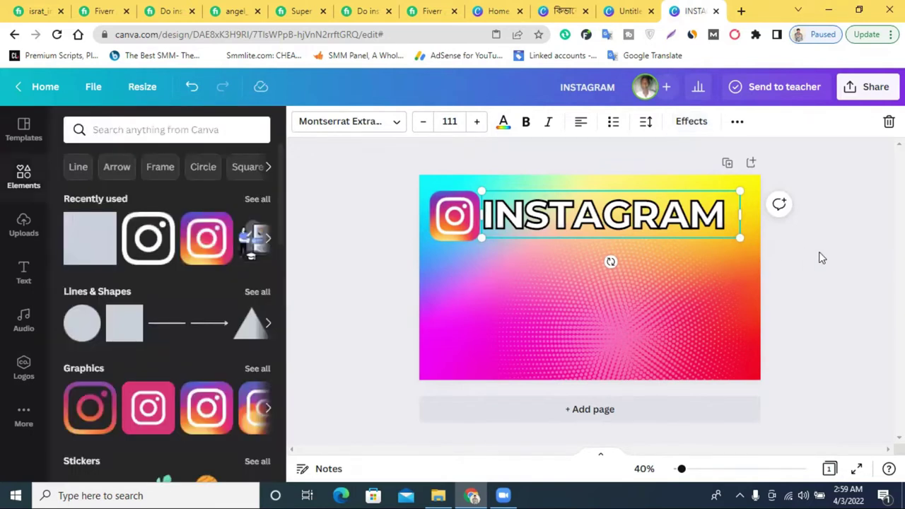
Step: Nudge the INSTAGRAM heading slightly away from the logo
left_click(612, 229)
left_click_drag(598, 225, 606, 230)
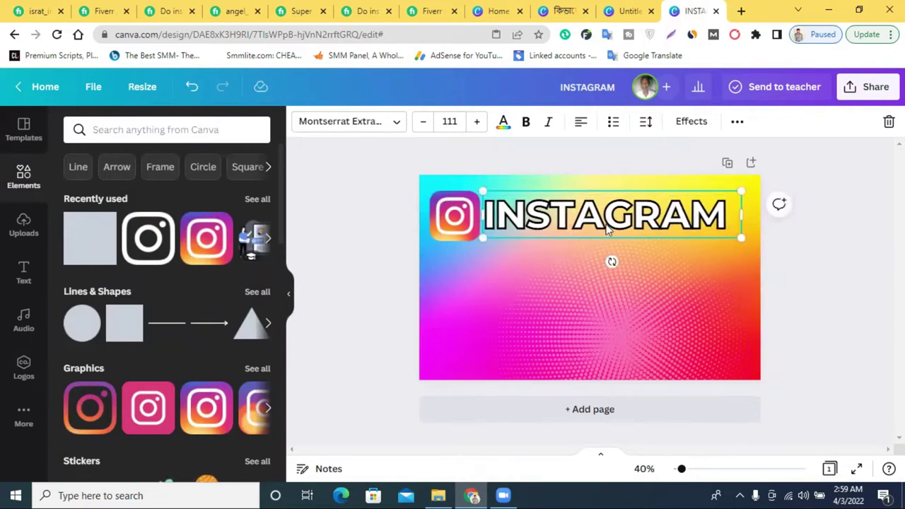
left_click(603, 224)
left_click(722, 266)
Step: Increase the thickness of the INSTAGRAM heading's Splice effect
left_click(623, 236)
left_click(691, 123)
scroll(228, 359, "down", 2)
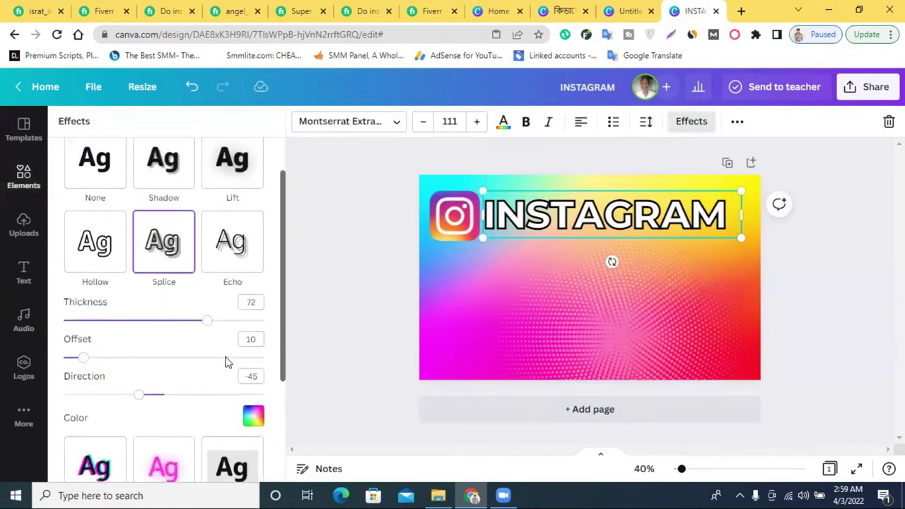
left_click_drag(209, 311, 237, 309)
left_click(825, 286)
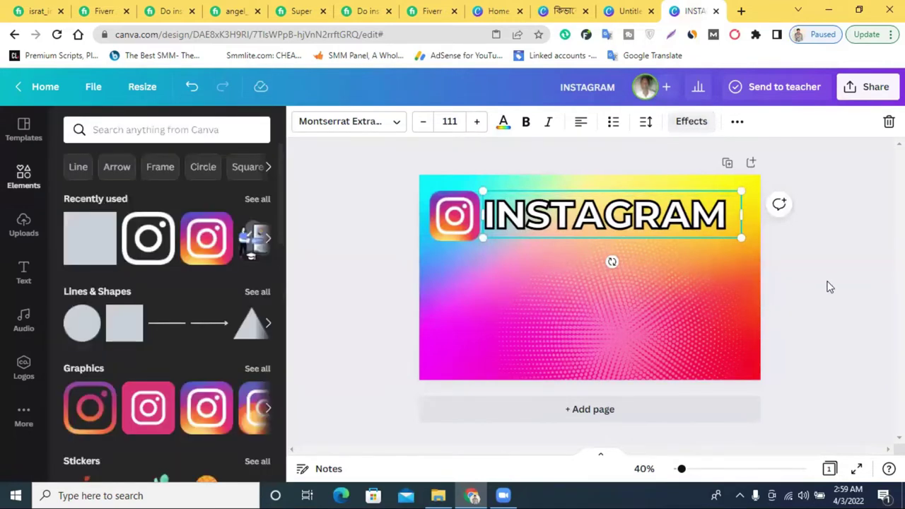
Step: Enlarge the INSTAGRAM heading slightly to font size 113
left_click(609, 219)
left_click_drag(744, 240, 751, 242)
left_click(830, 247)
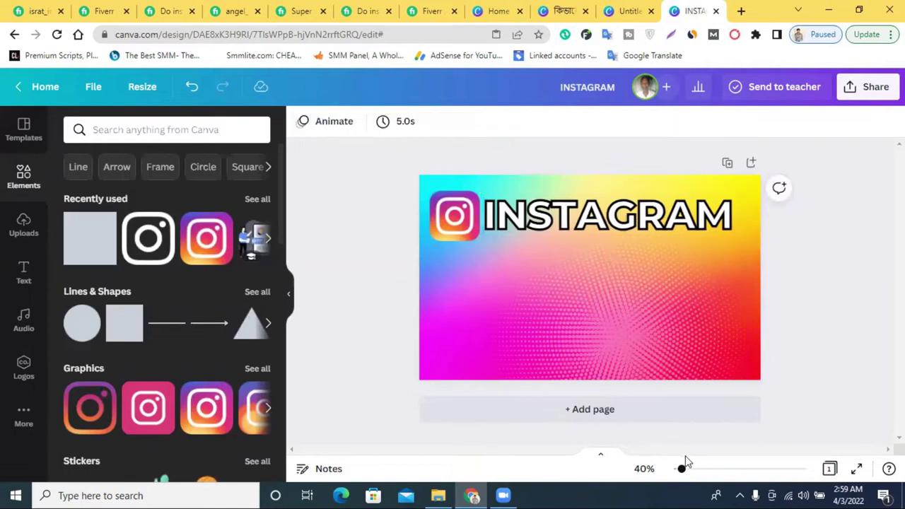
left_click_drag(681, 472, 683, 474)
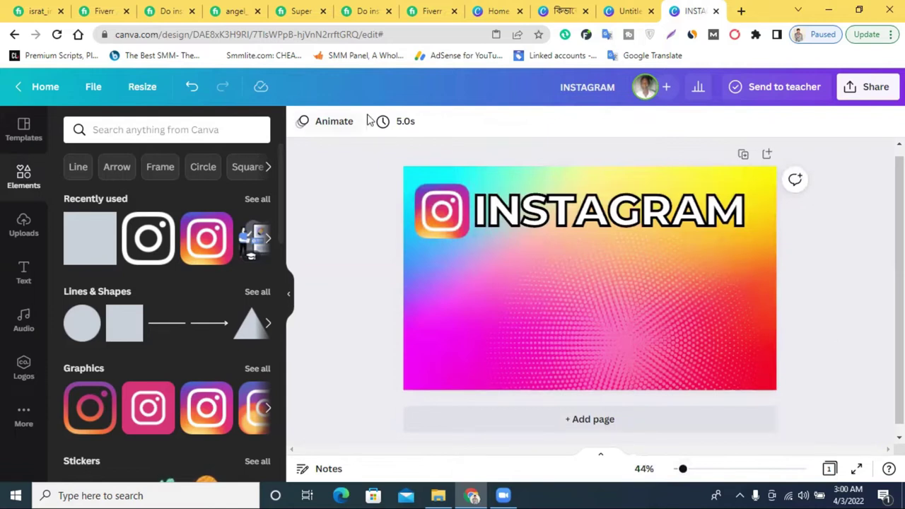
Step: Switch to the untitled business card design and copy its black GENERAL MANAGER label, closing the unneeded browser page beside it
left_click(630, 9)
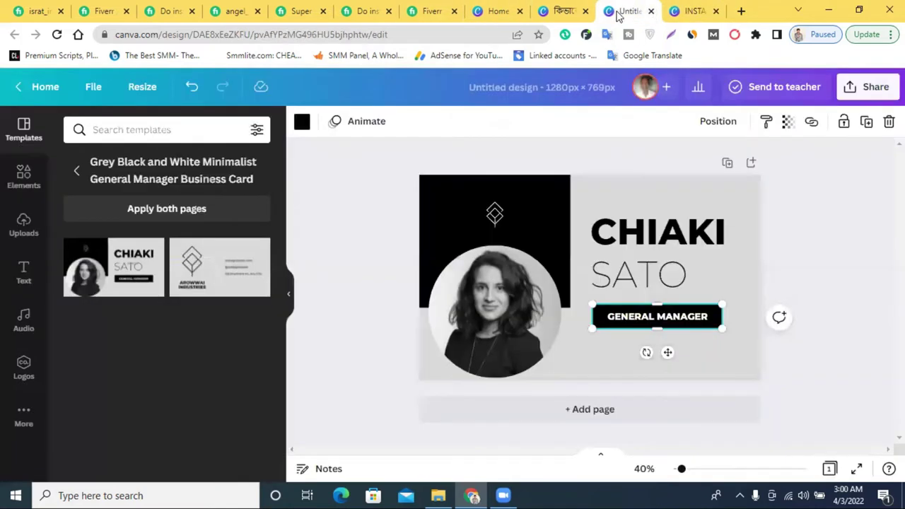
left_click(595, 12)
left_click(585, 10)
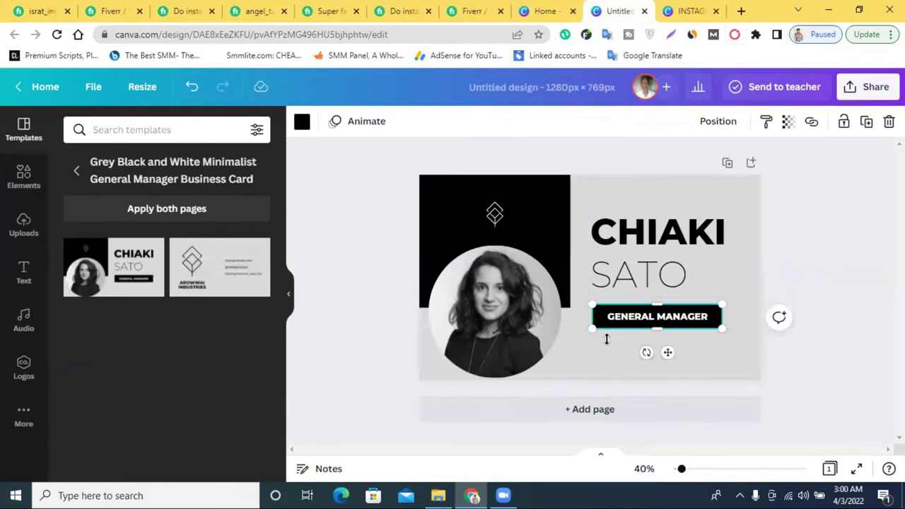
left_click(748, 347)
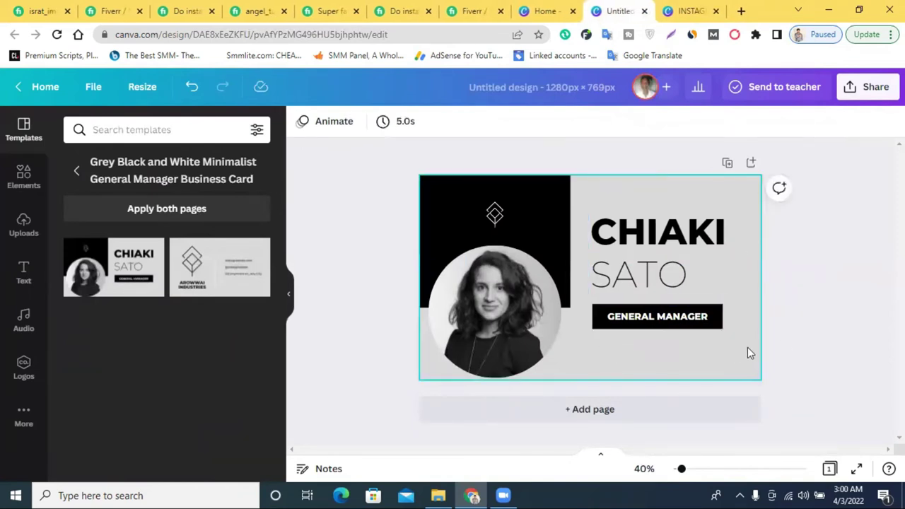
left_click(679, 316)
right_click(679, 314)
left_click(712, 316)
Step: Paste the GENERAL MANAGER label into the INSTAGRAM design and place it below the heading, toward the canvas's left side
left_click(689, 10)
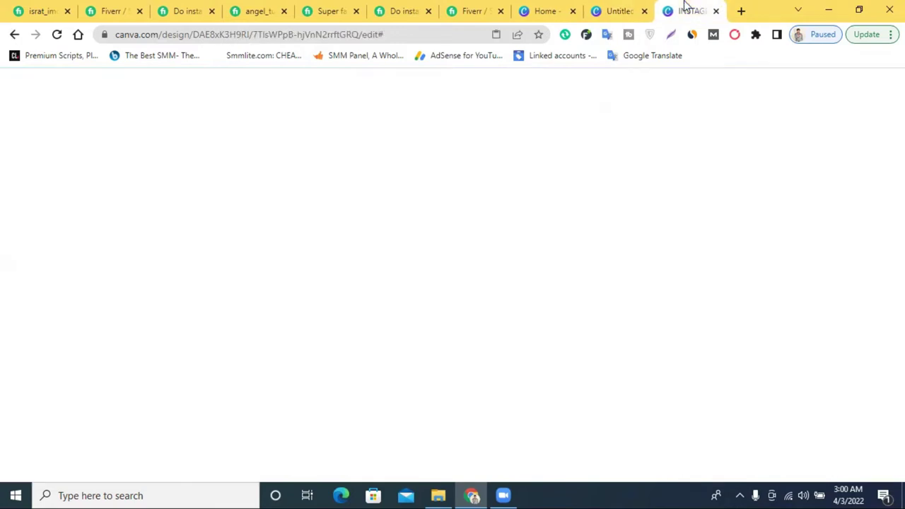
right_click(453, 276)
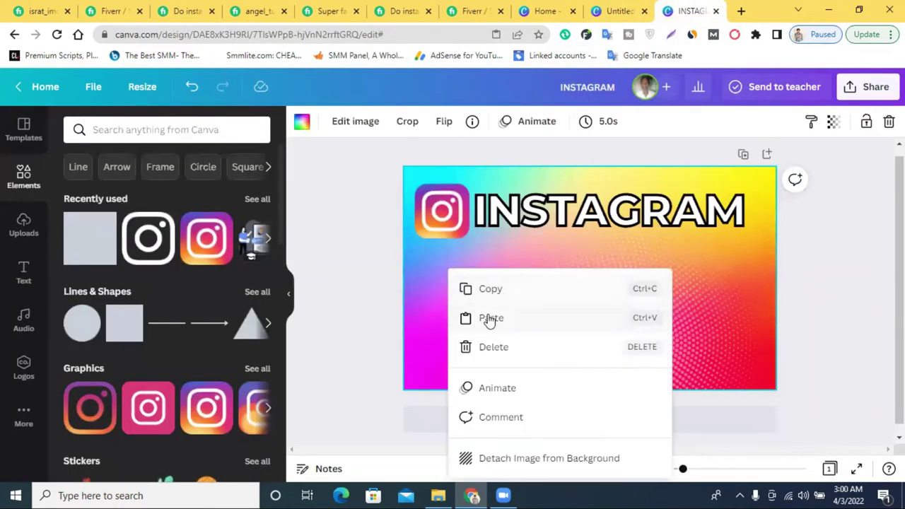
left_click(485, 317)
left_click_drag(646, 325, 490, 289)
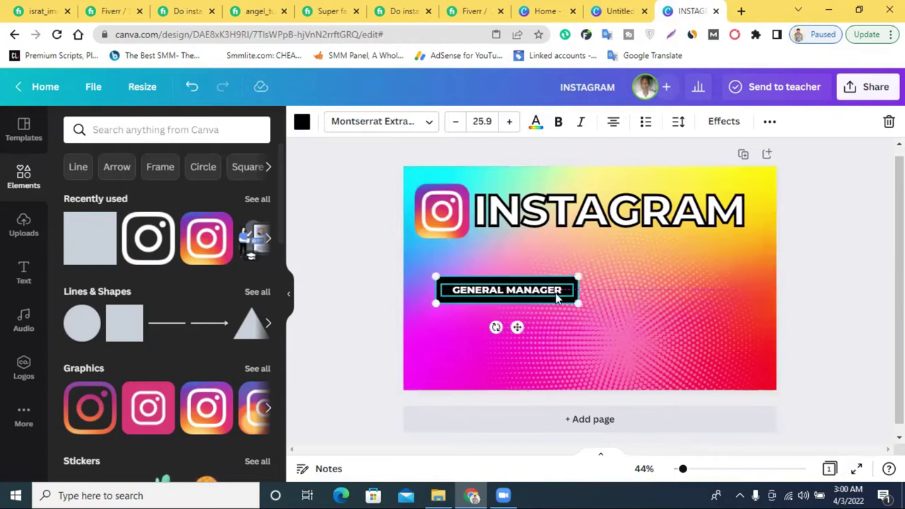
left_click(388, 272)
Step: Duplicate the INSTAGRAM heading and change the copy's text to PROMOTION
left_click(601, 205)
left_click(737, 122)
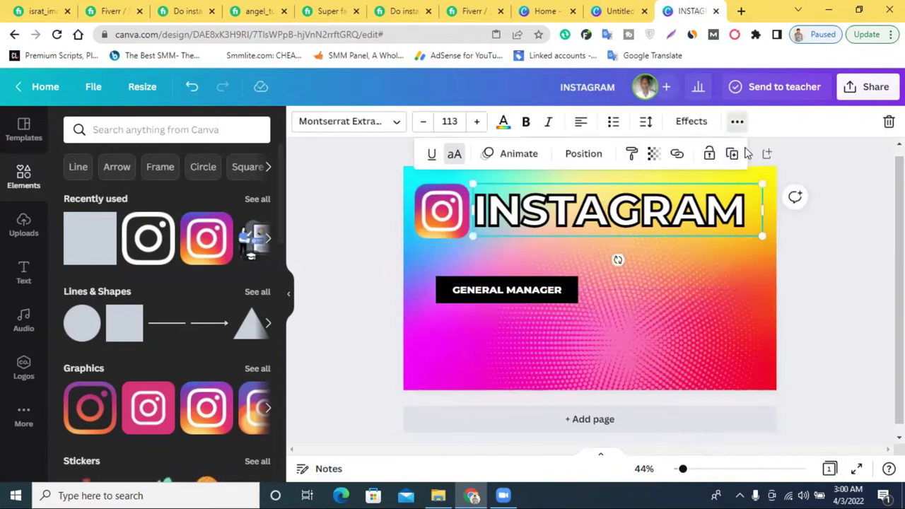
left_click(732, 154)
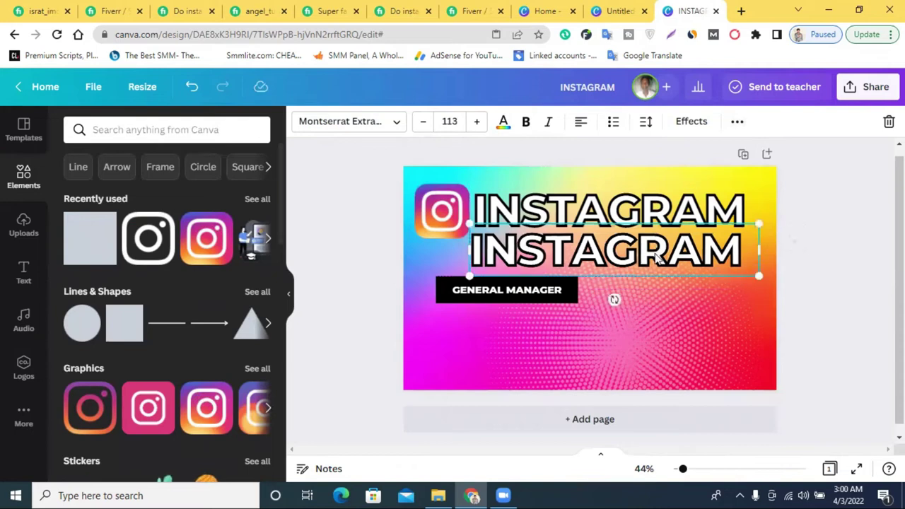
double_click(657, 256)
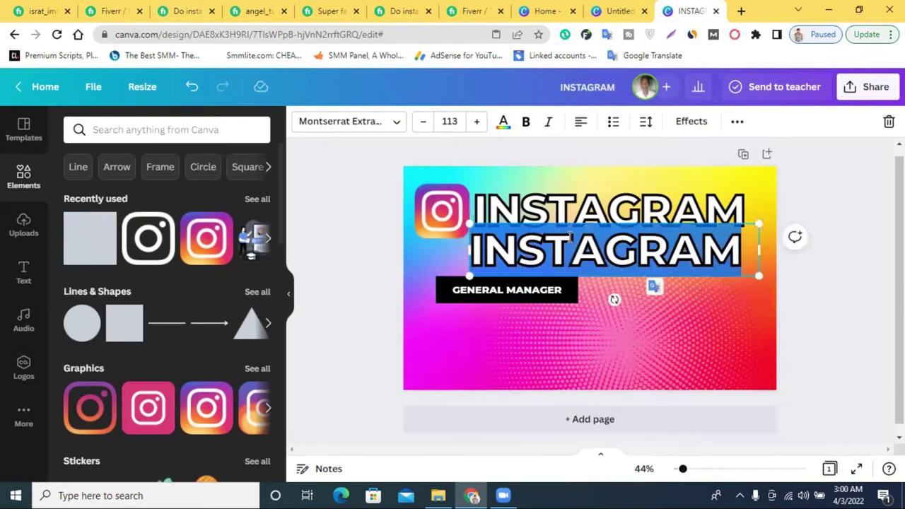
type("PR")
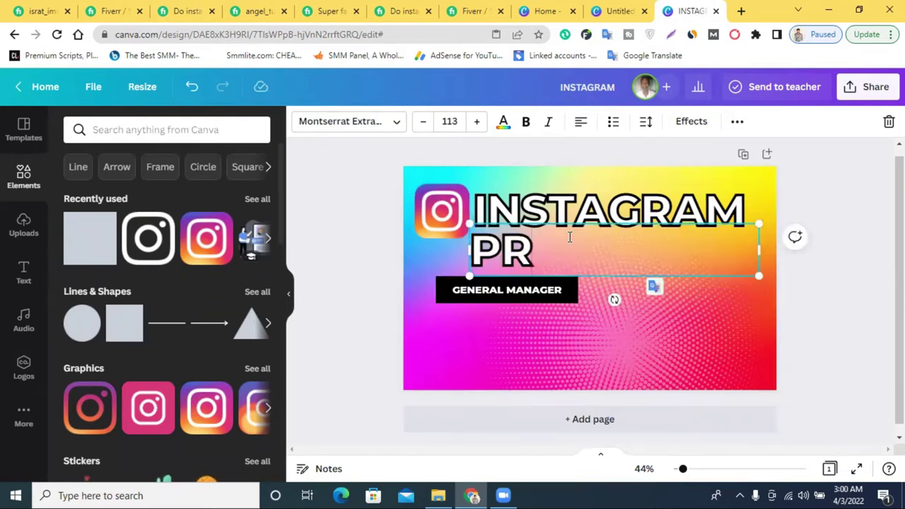
type("OMO")
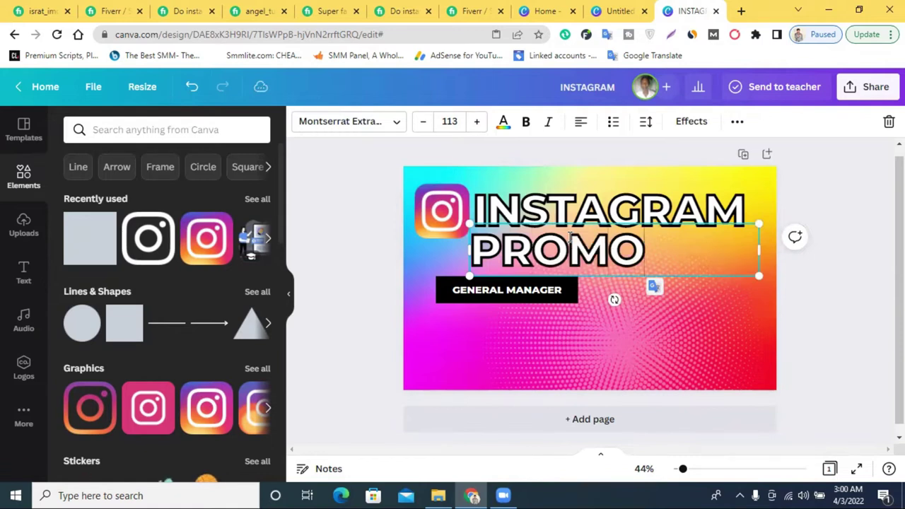
type("TION")
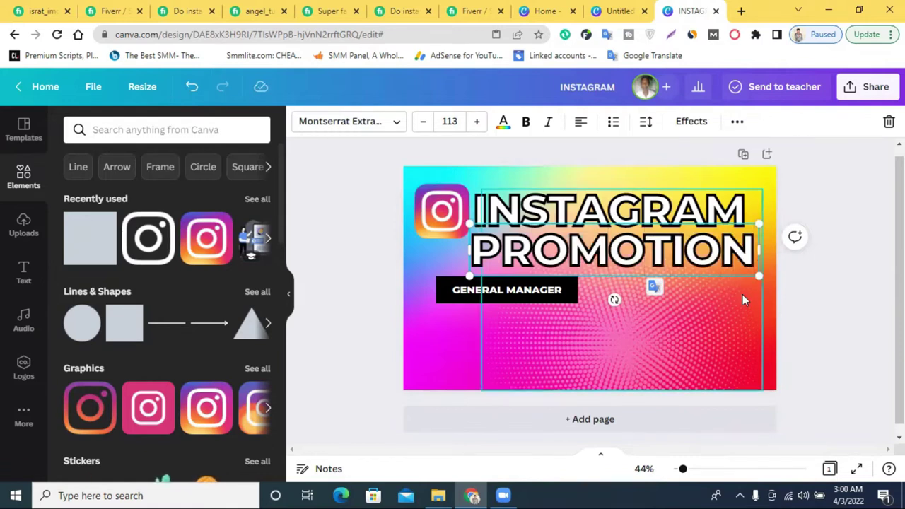